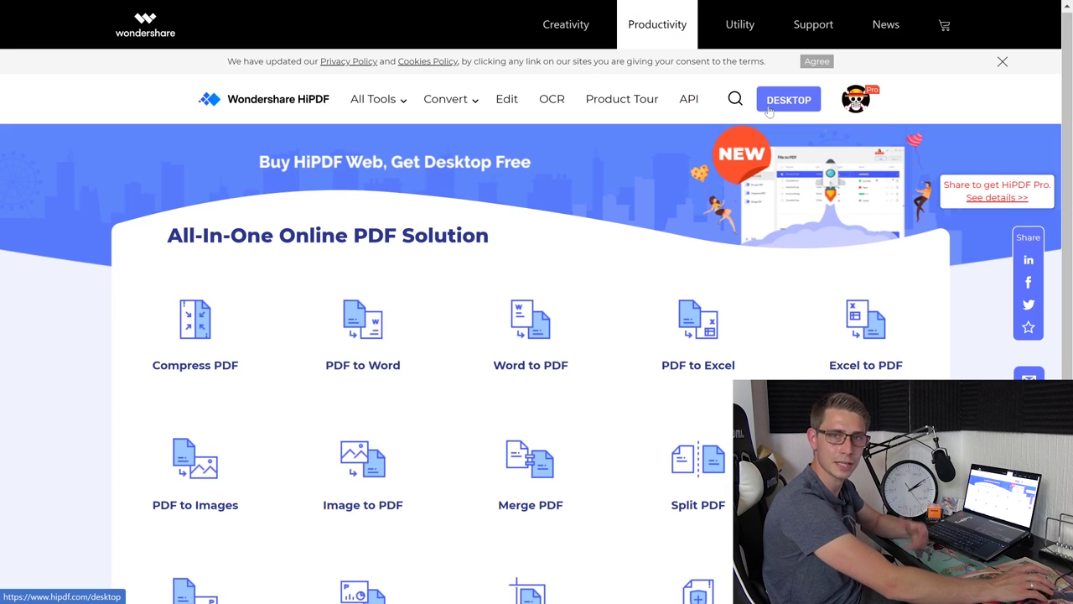
pyautogui.moveTo(377, 107)
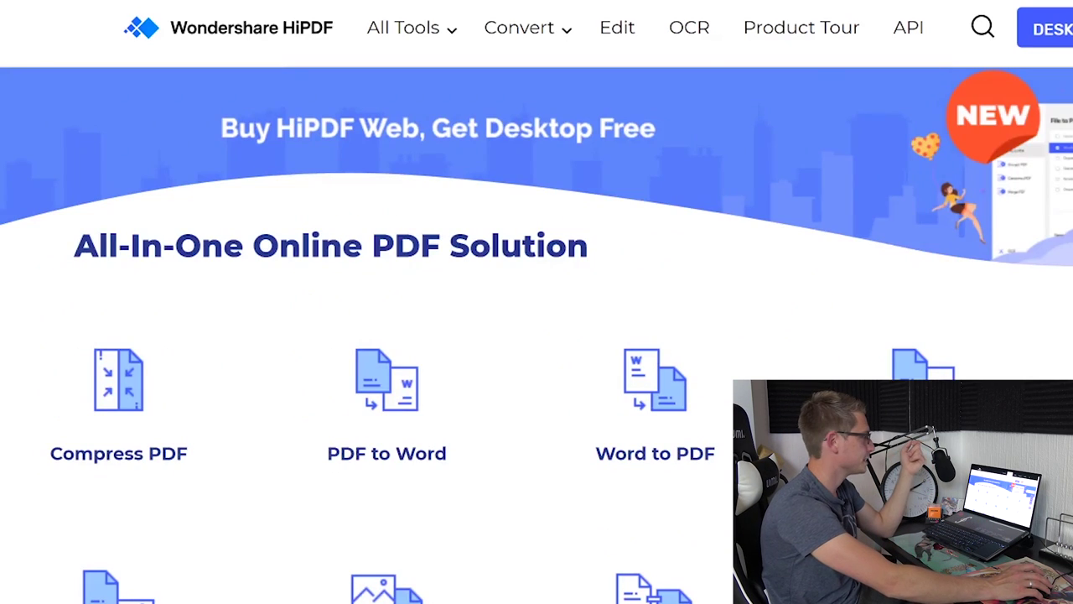
pyautogui.moveTo(532, 43)
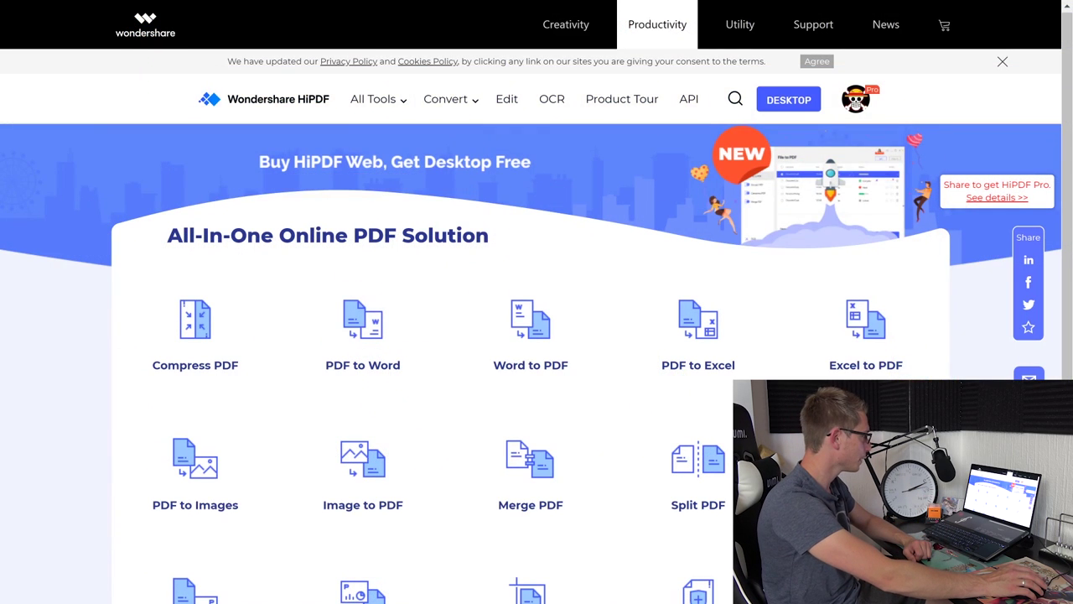
# Step: Upload Masters Thesis.pdf from the Desktop into the Compress PDF tool
pyautogui.scroll(-2, 419, 302)
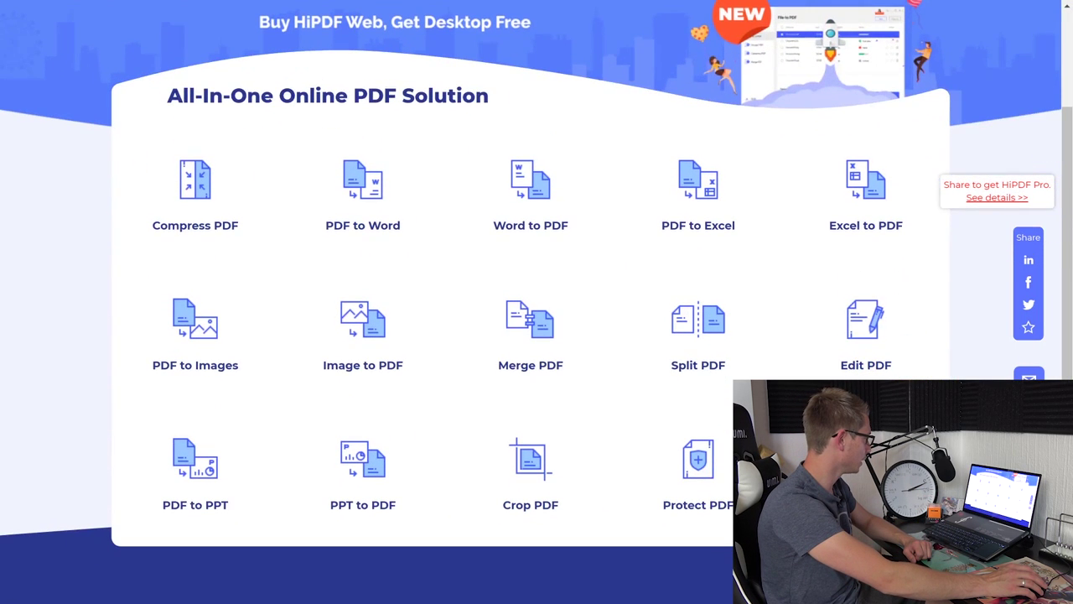
pyautogui.click(171, 186)
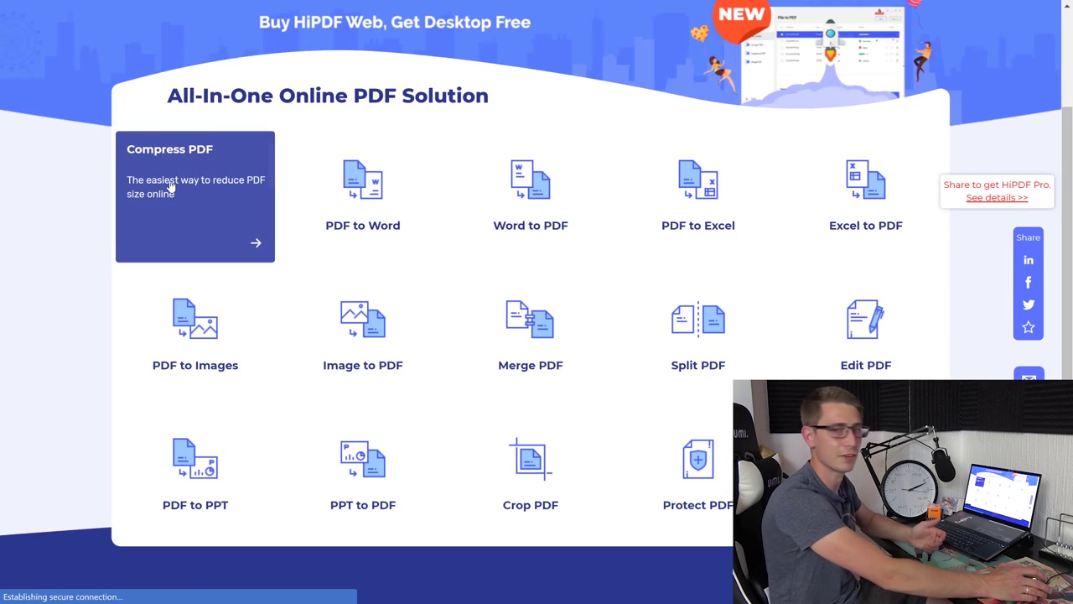
pyautogui.scroll(-1, 486, 227)
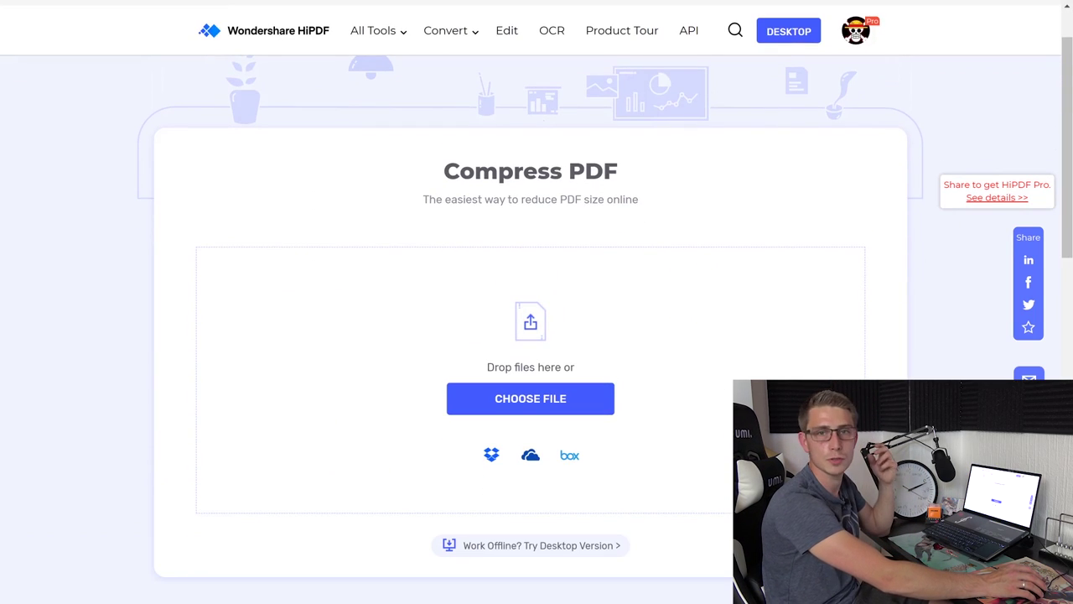
pyautogui.click(550, 404)
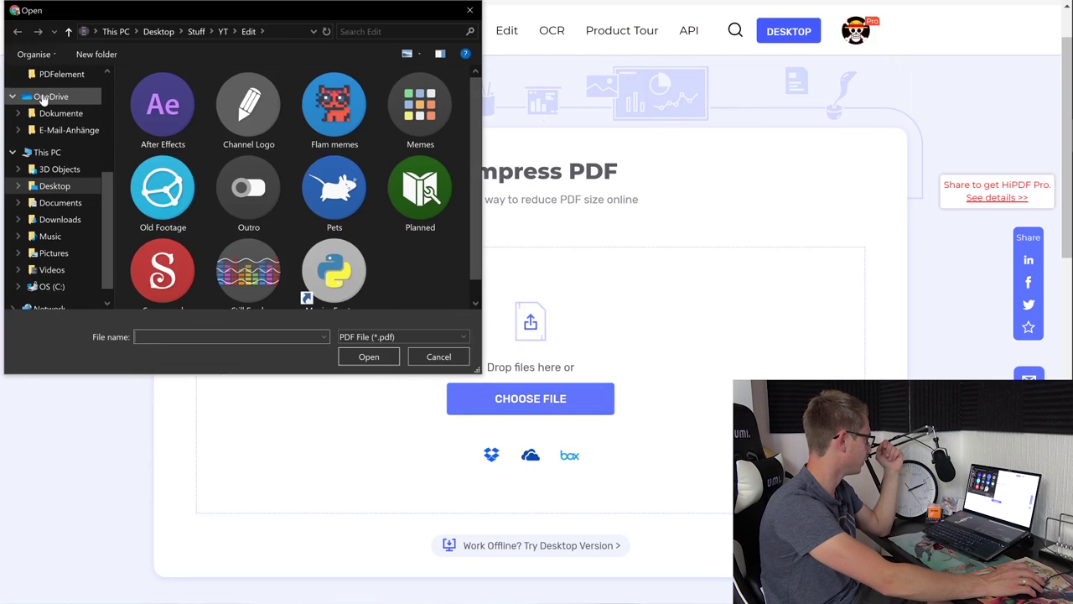
pyautogui.click(54, 186)
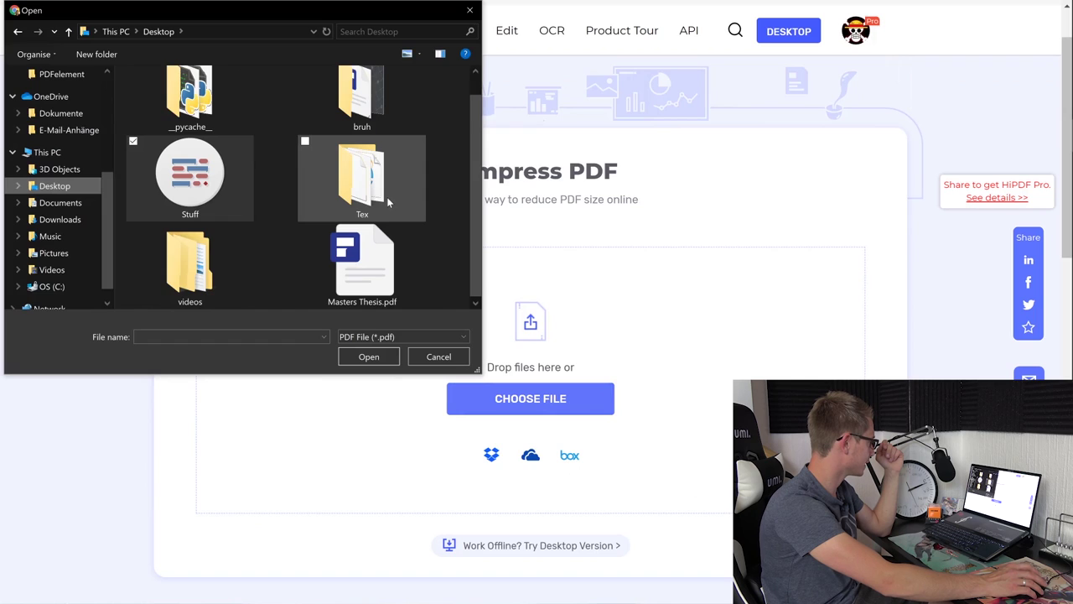
pyautogui.doubleClick(375, 281)
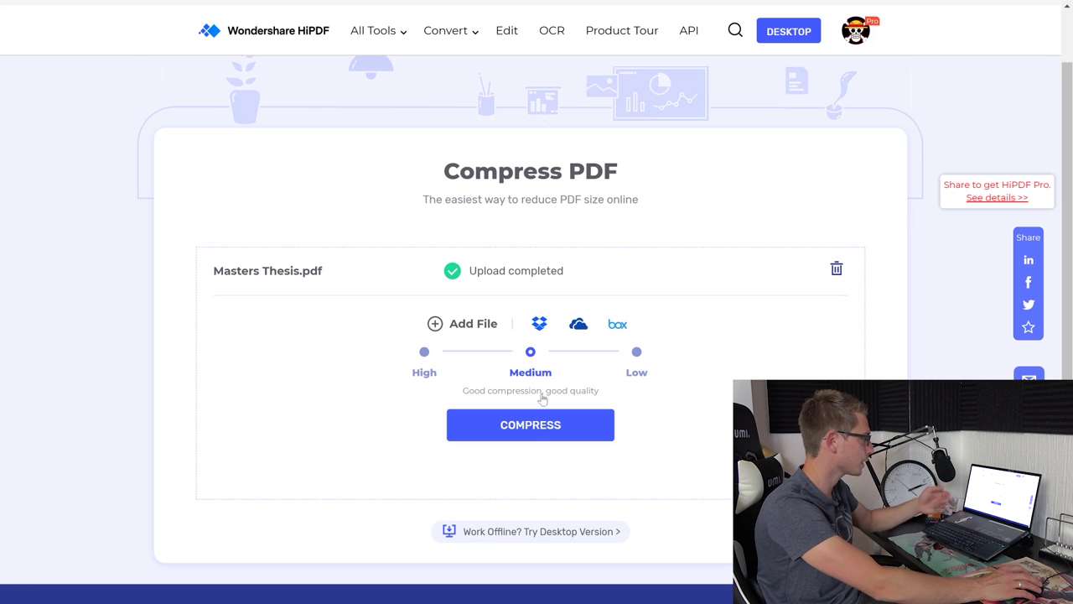
# Step: Run compression, confirm the drop from 729.82 KB to 453.36 KB, and download the result
pyautogui.click(534, 423)
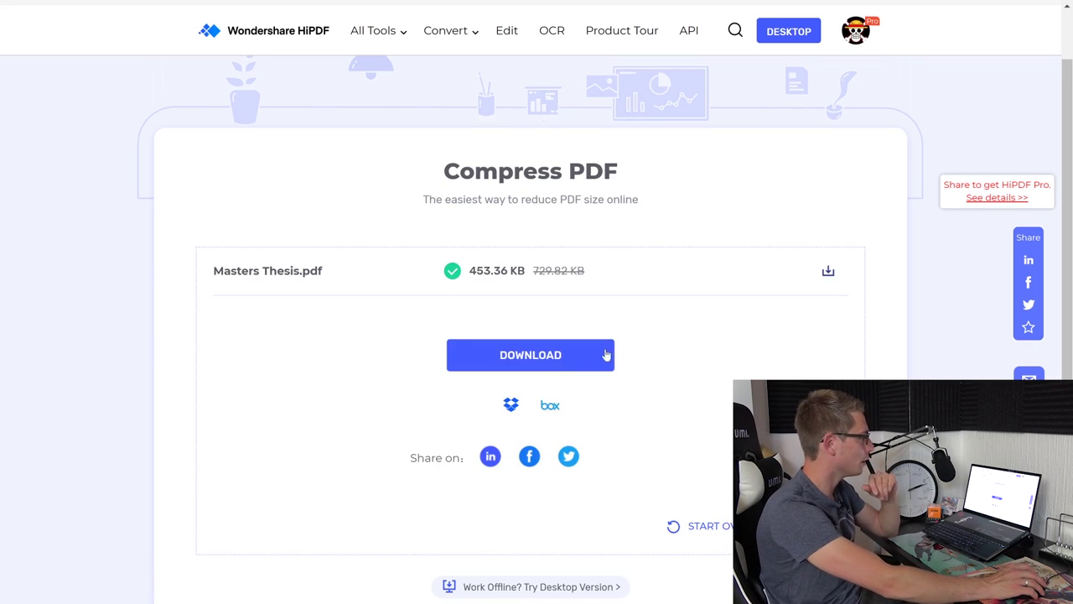
pyautogui.moveTo(533, 272); pyautogui.dragTo(576, 282)
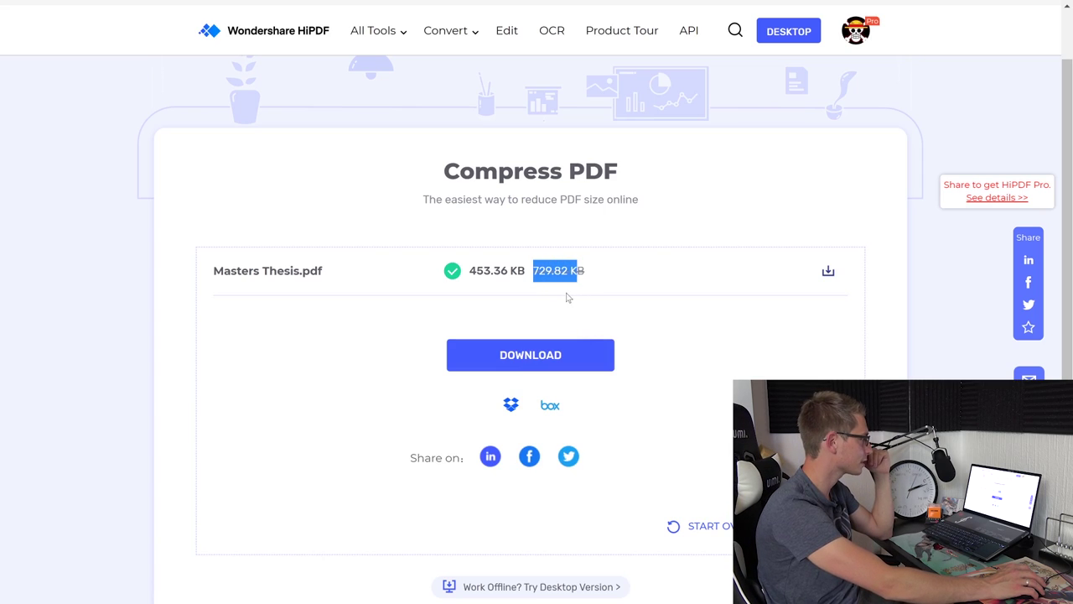
pyautogui.moveTo(469, 270); pyautogui.dragTo(492, 271)
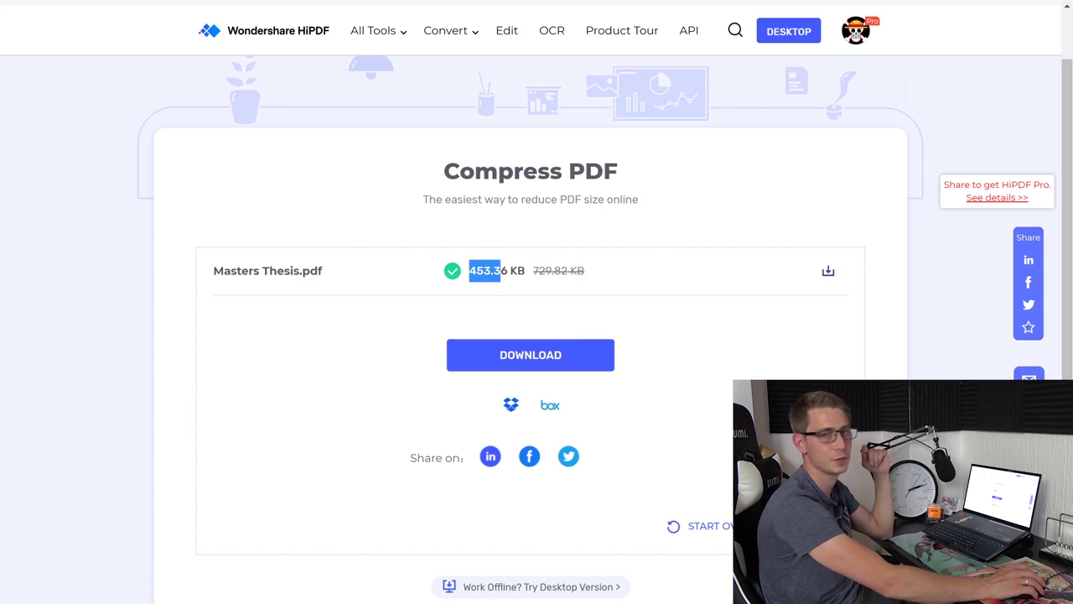
pyautogui.click(612, 283)
pyautogui.click(557, 357)
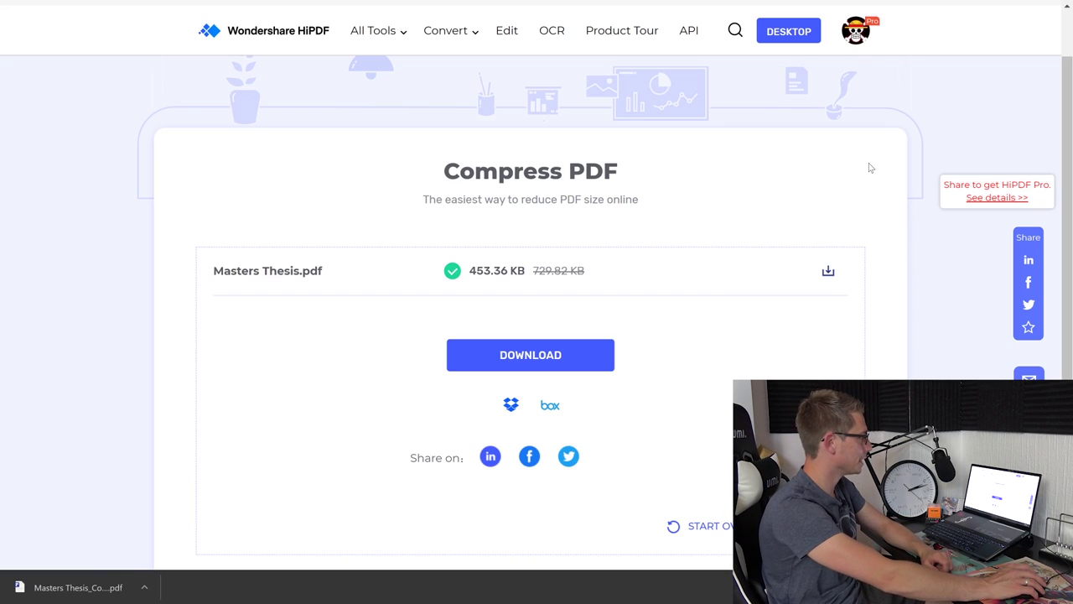
# Step: Download the HiPDF Desktop free trial installer, install it, and launch the app
pyautogui.scroll(1, 801, 31)
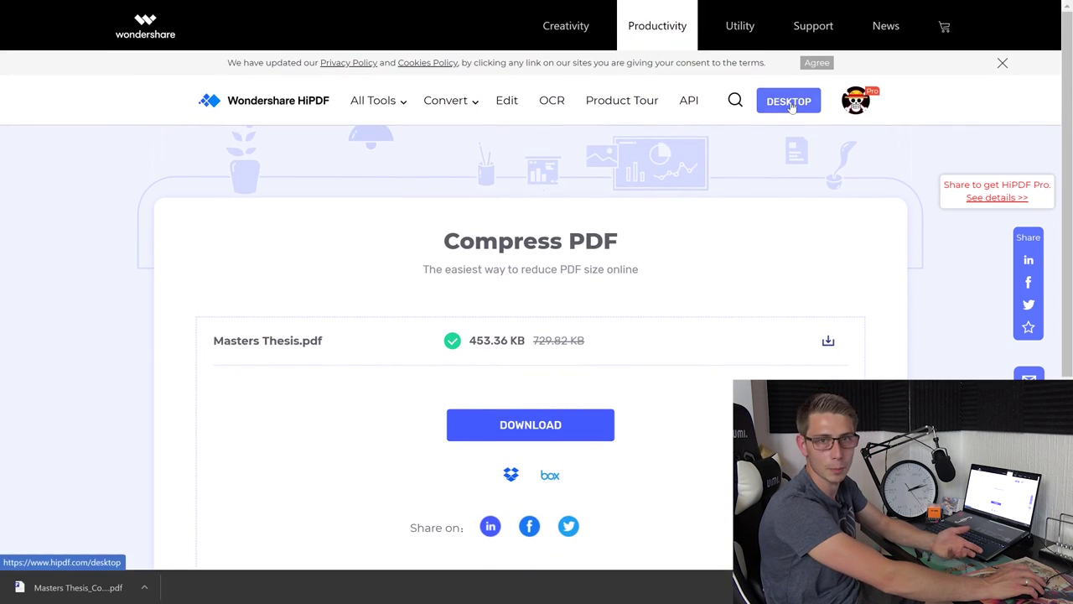
pyautogui.click(790, 102)
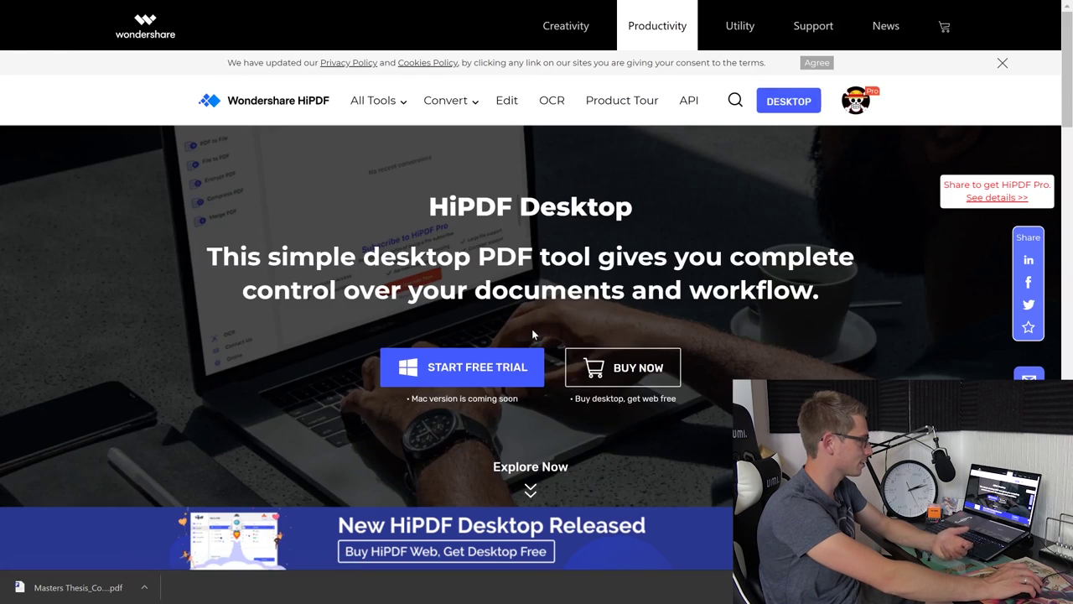
pyautogui.click(451, 374)
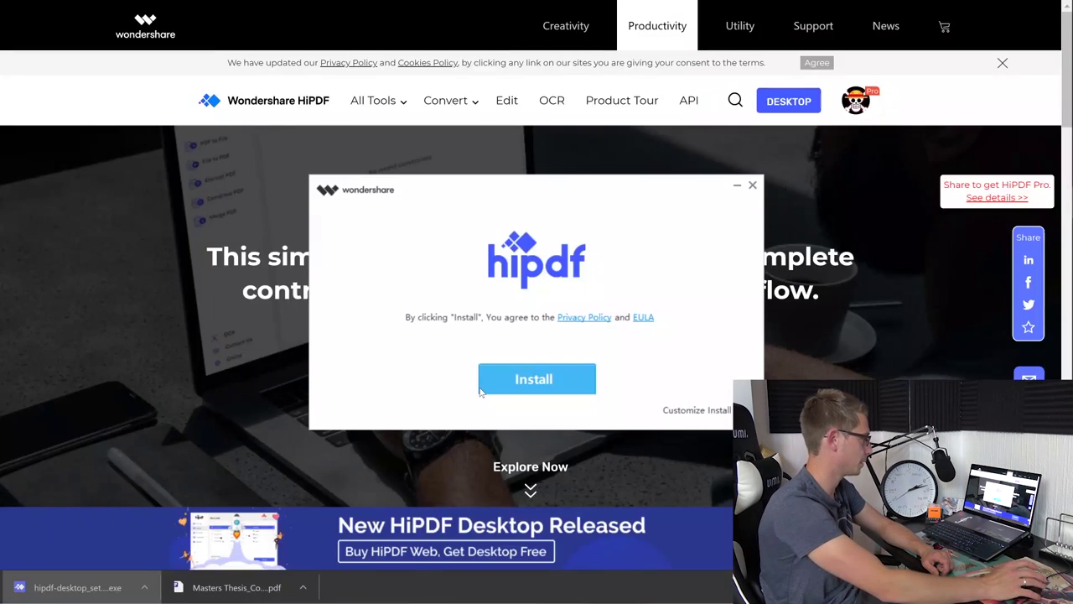
pyautogui.click(537, 381)
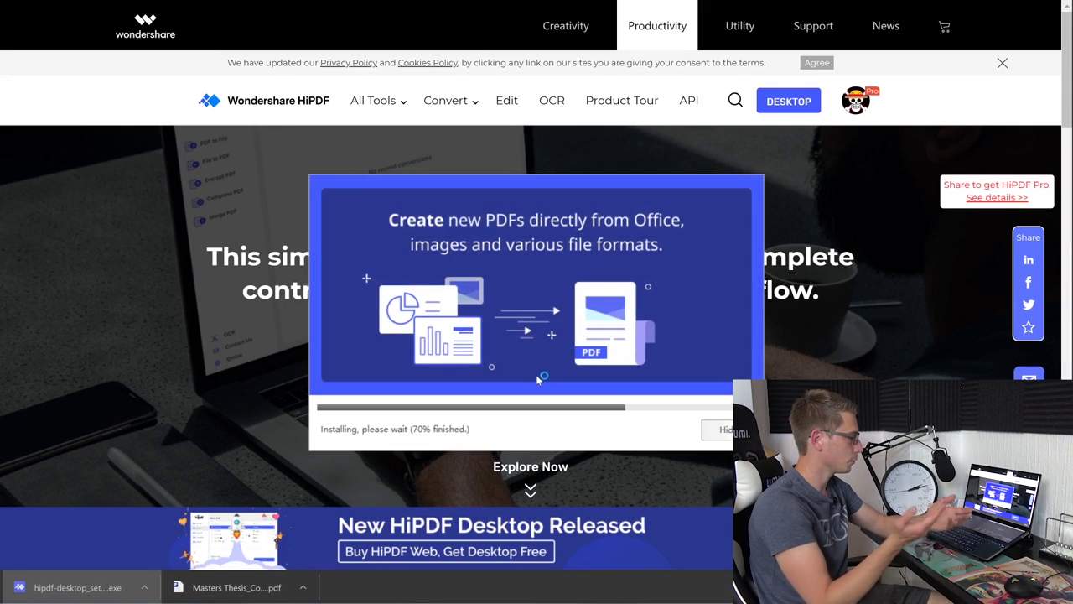
pyautogui.click(561, 353)
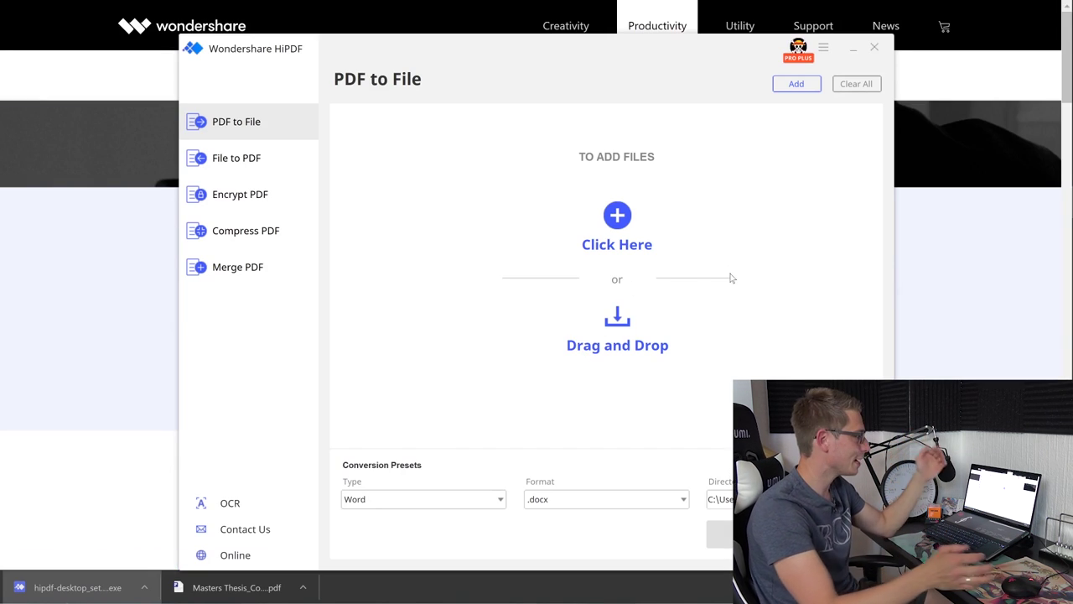
# Step: Reopen the HiPDF Desktop app from the Start menu
pyautogui.hotkey('alt', 'Tab')
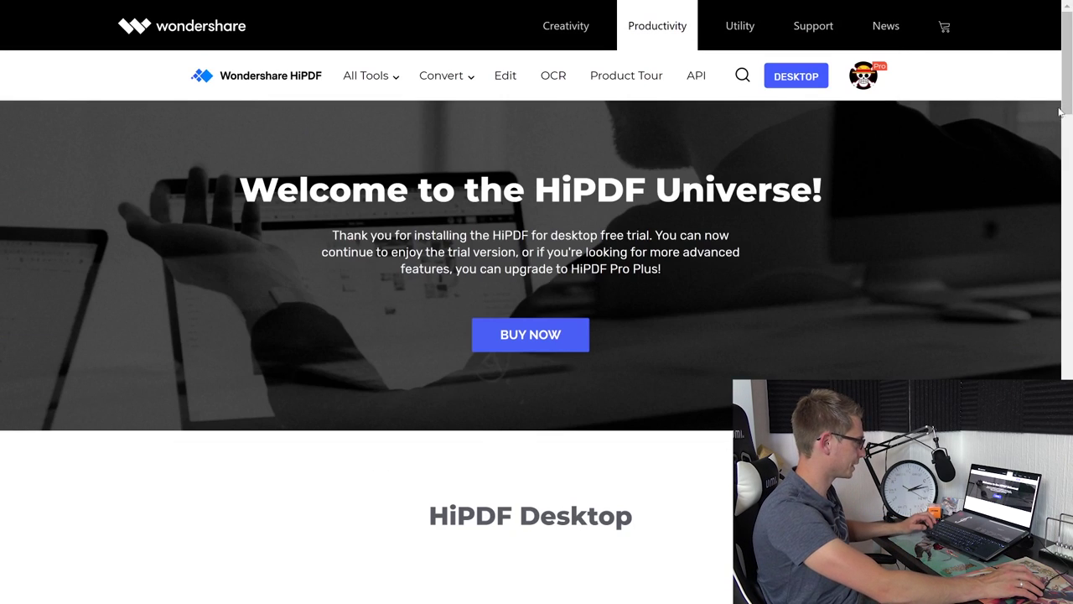
pyautogui.press('super')
pyautogui.click(848, 48)
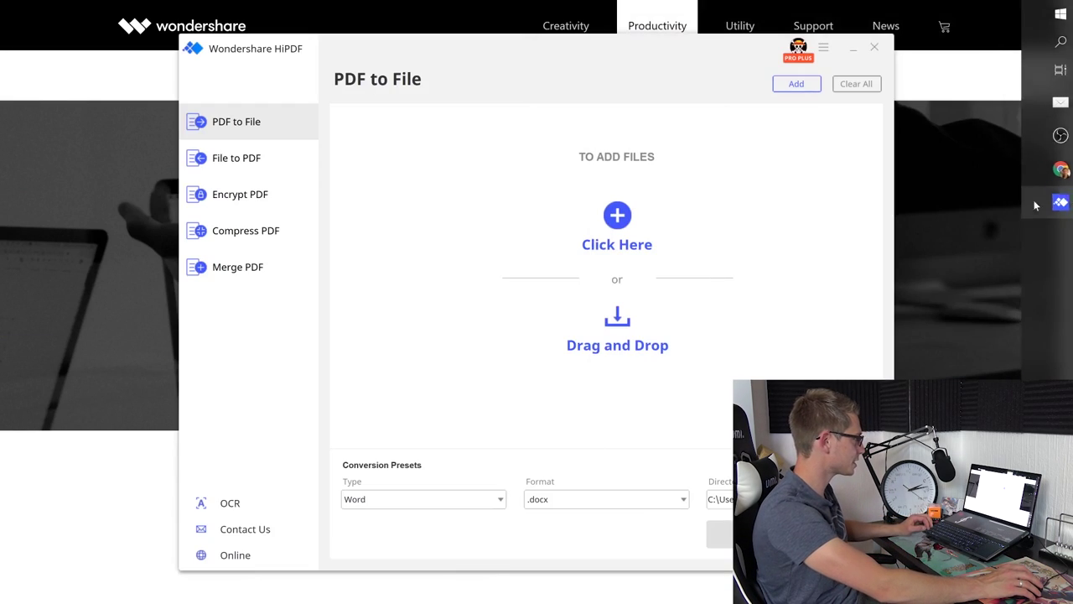
pyautogui.click(825, 49)
pyautogui.click(658, 63)
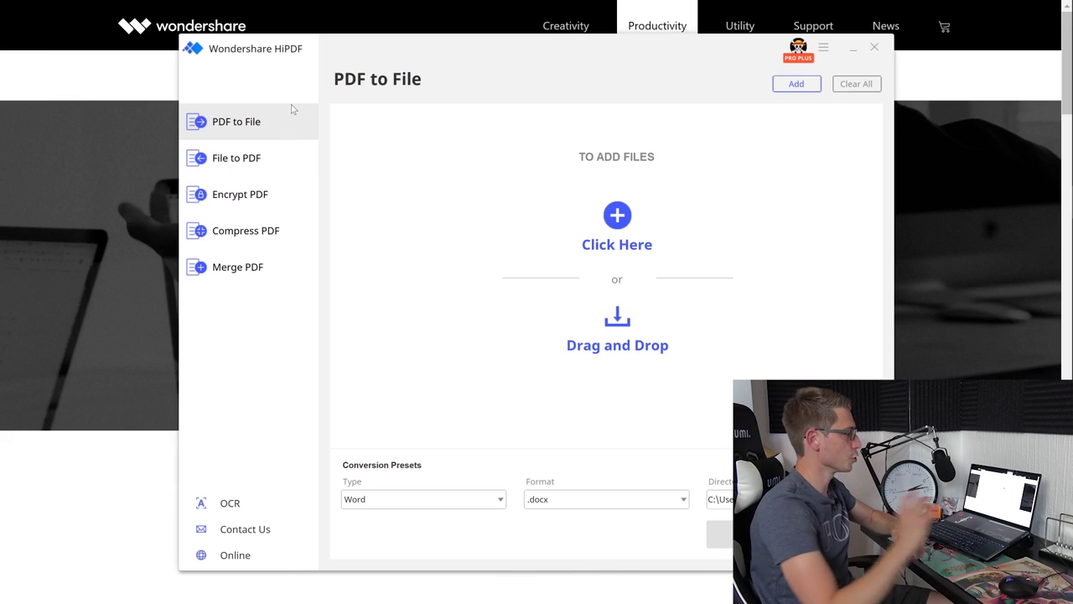
# Step: Add Masters Thesis.pdf from the Desktop to the PDF to File list
pyautogui.click(633, 231)
pyautogui.click(235, 108)
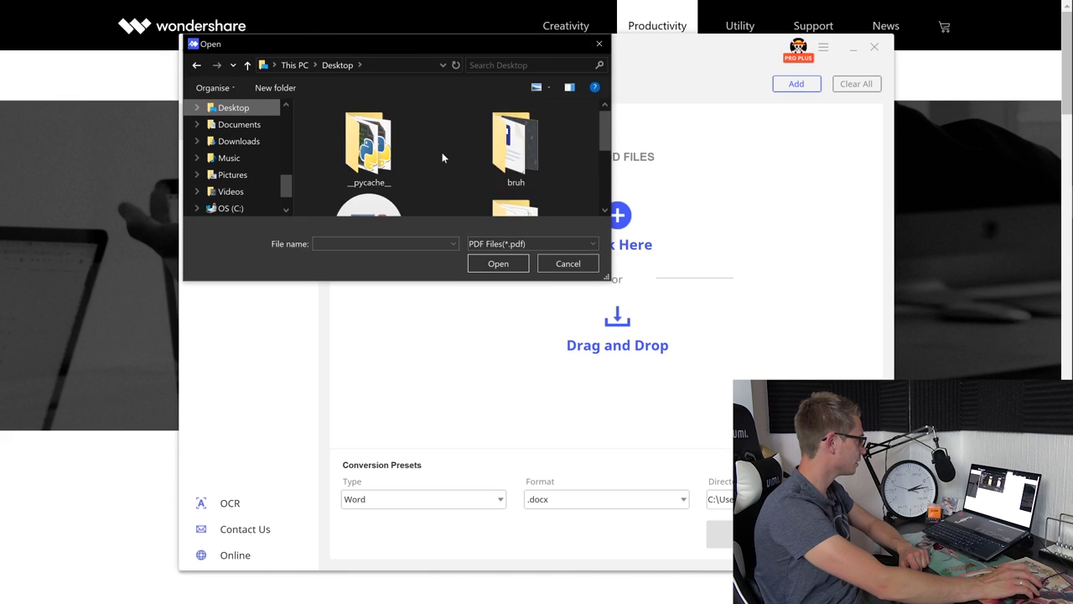
pyautogui.scroll(-3, 443, 157)
pyautogui.doubleClick(503, 164)
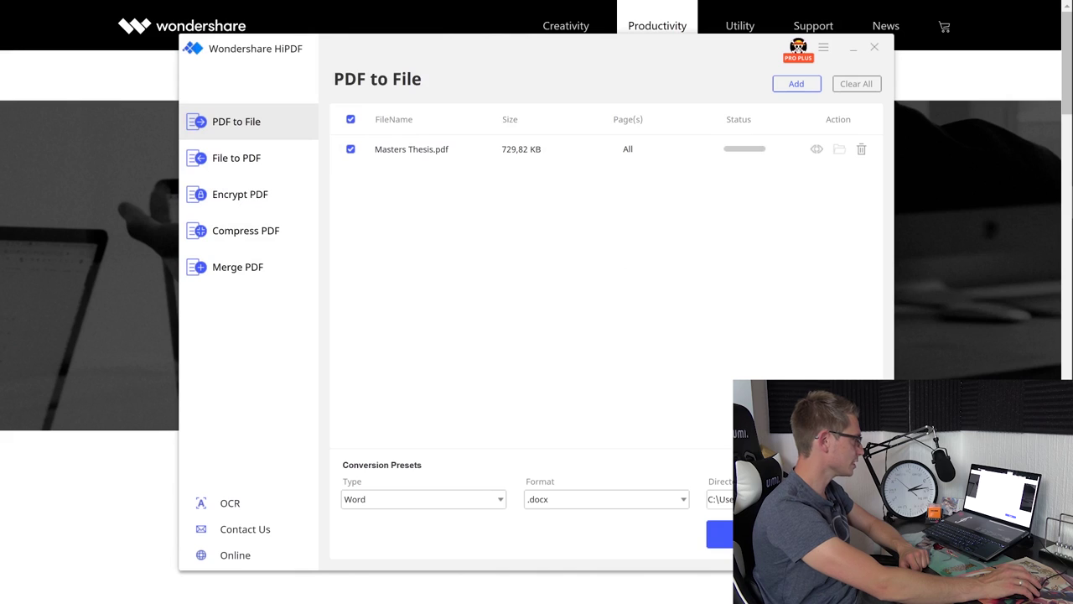
# Step: Set the thesis conversion output to Word in .docx format
pyautogui.click(476, 499)
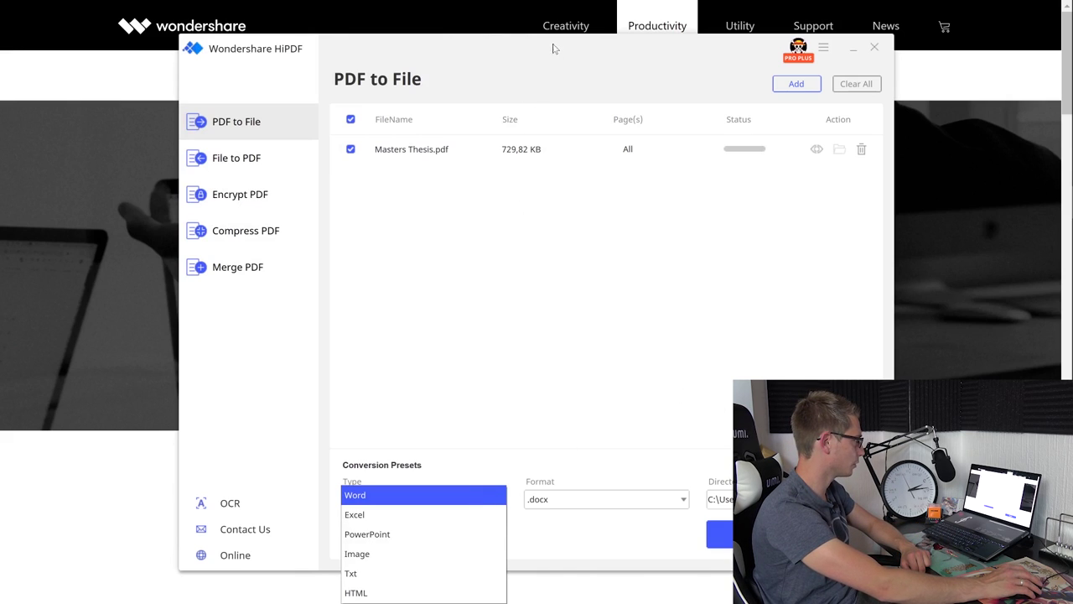
pyautogui.moveTo(553, 49); pyautogui.dragTo(555, 22)
pyautogui.click(492, 476)
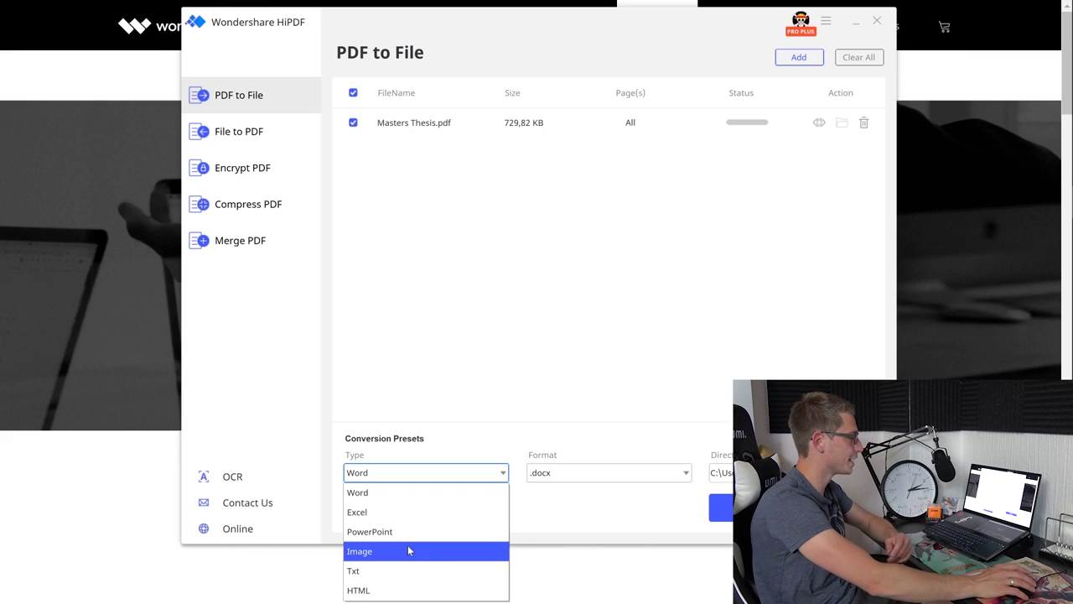
pyautogui.click(385, 493)
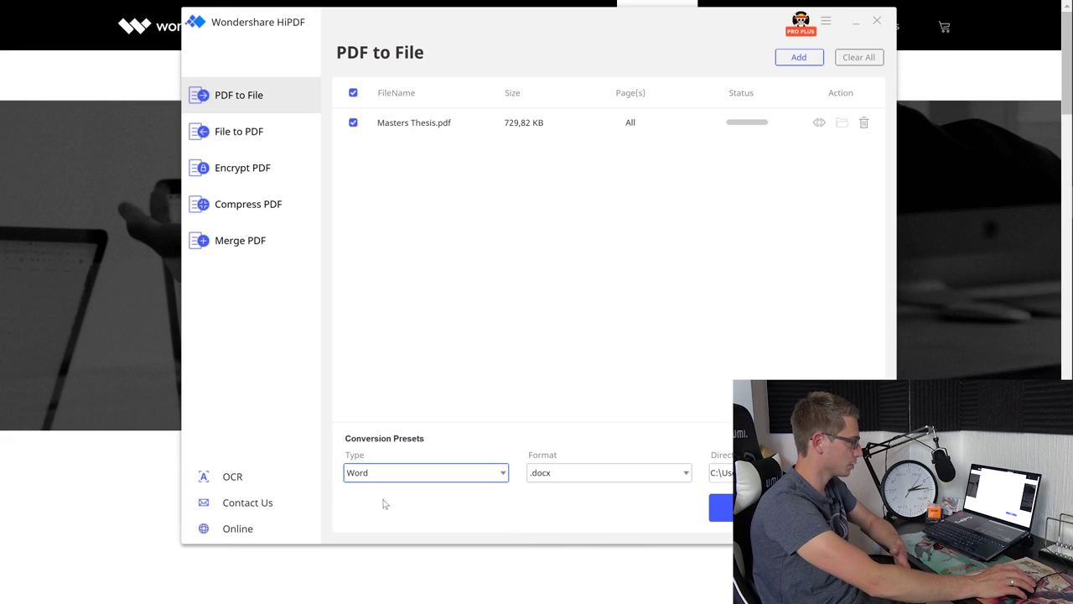
pyautogui.click(610, 478)
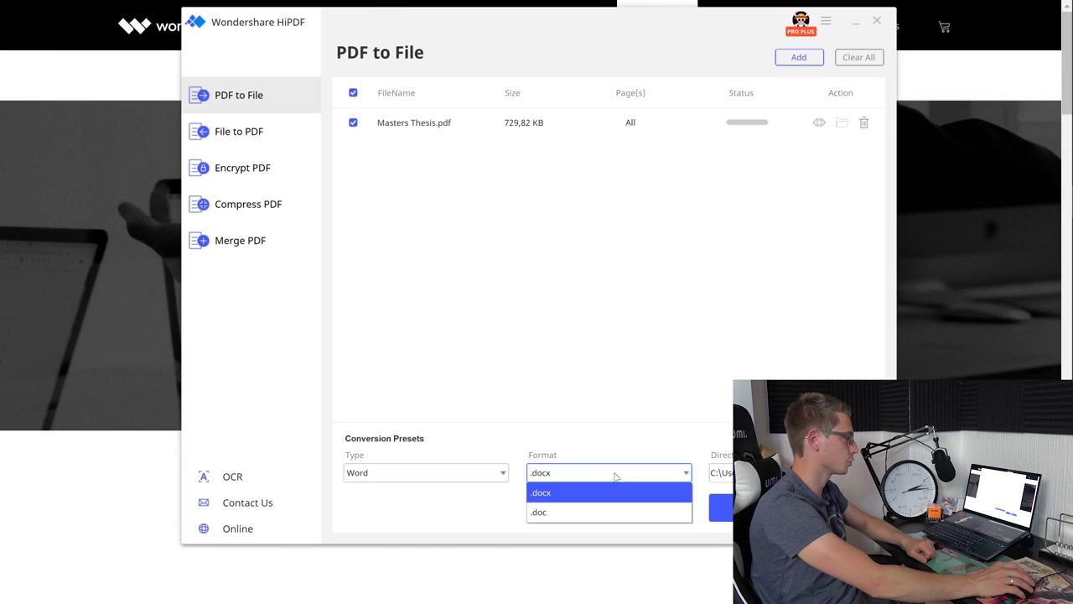
pyautogui.press('Return')
# Step: Convert the thesis with output saved to the Desktop and open Masters Thesis.docx
pyautogui.click(725, 472)
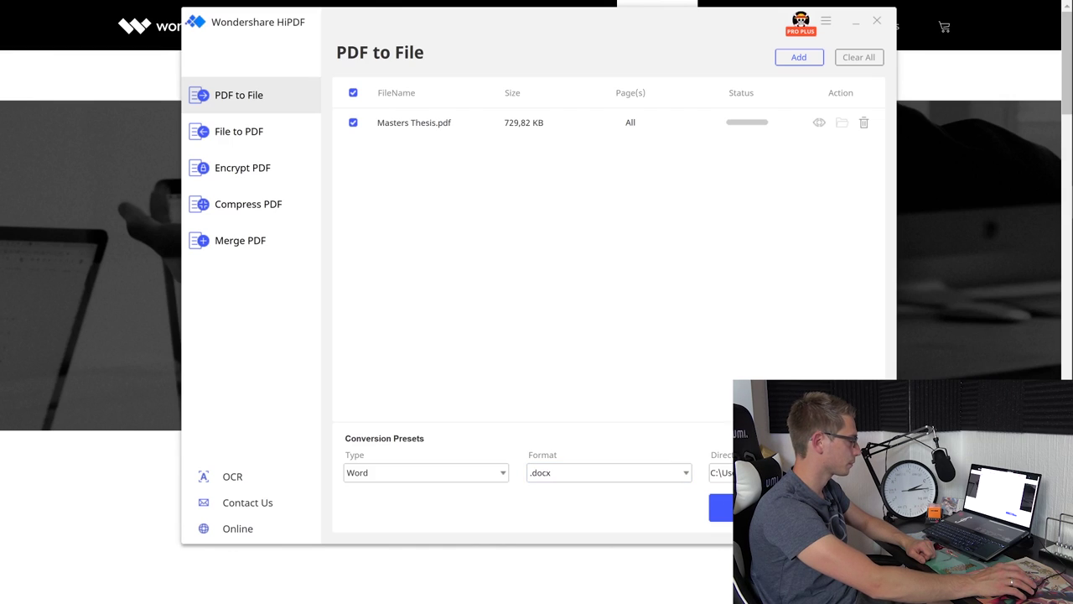
pyautogui.click(466, 256)
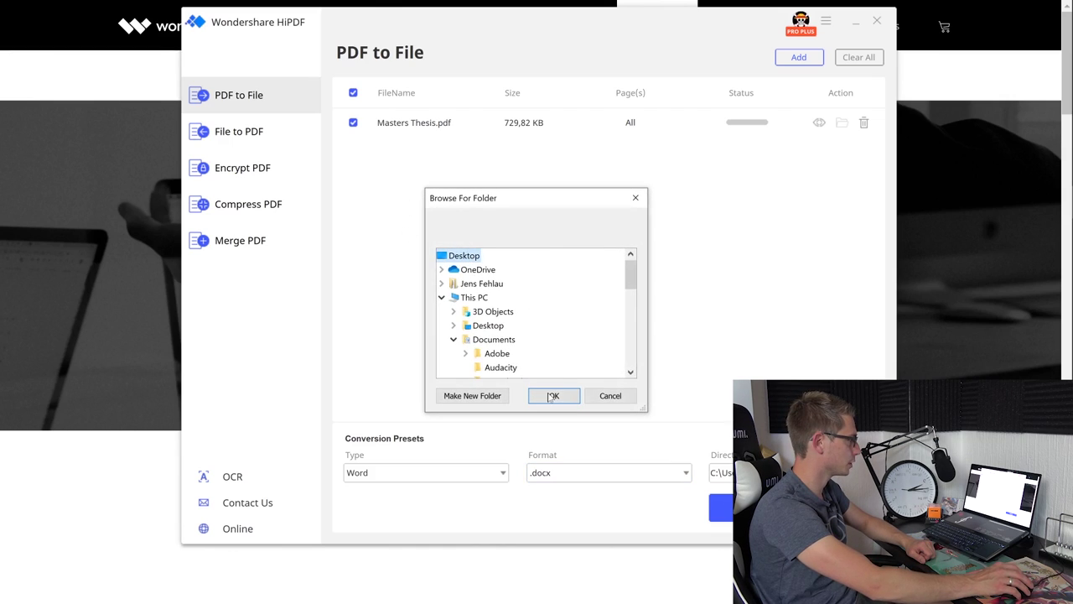
pyautogui.click(553, 394)
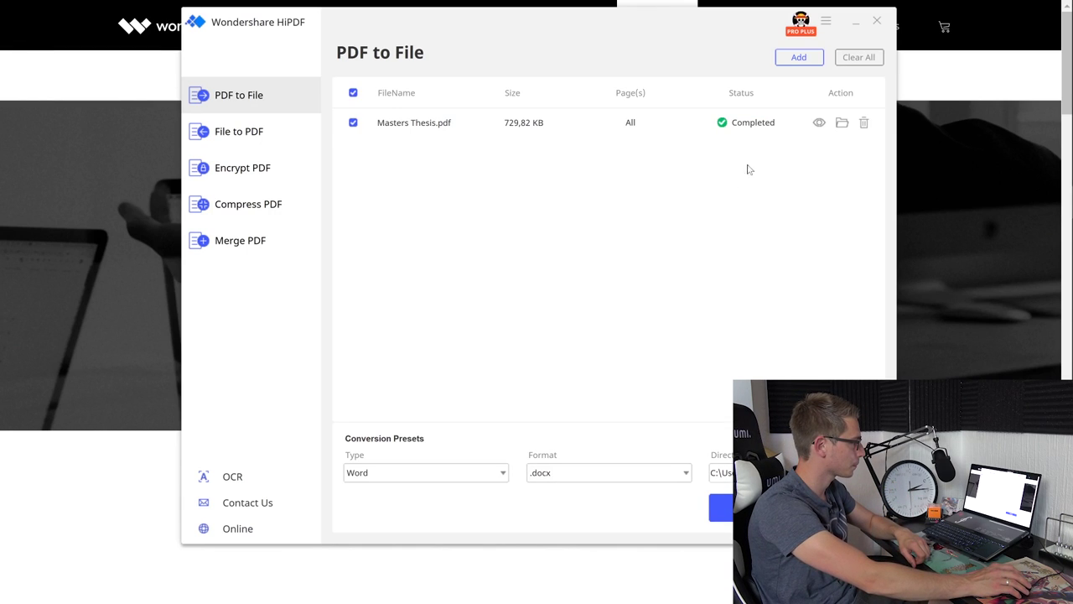
pyautogui.click(819, 124)
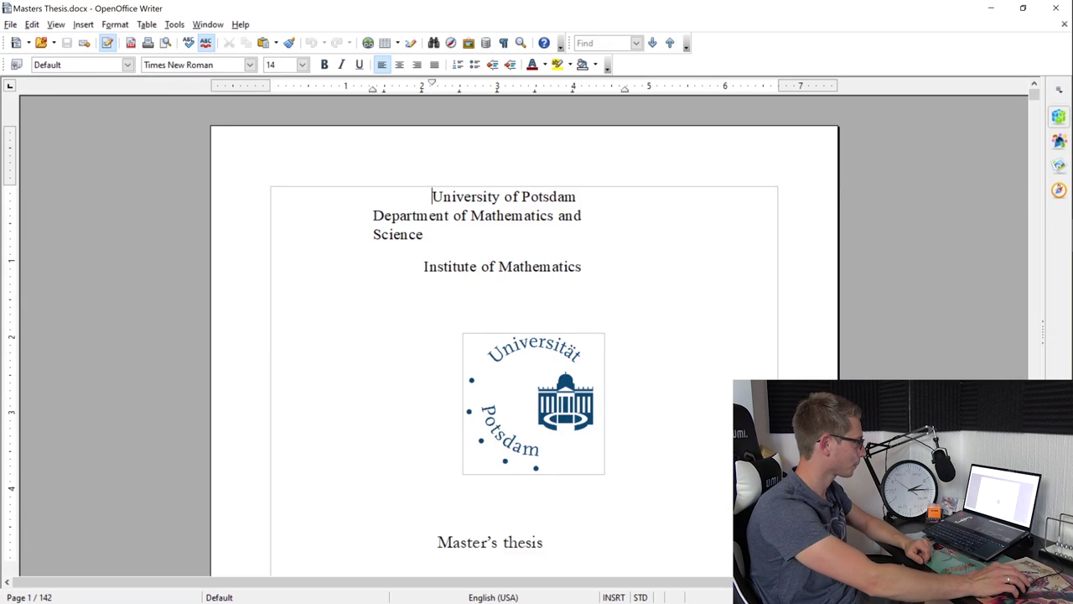
# Step: Scroll through Masters Thesis.docx and inspect the Fraktur D characters in the first formula
pyautogui.scroll(-3, 845, 172)
pyautogui.scroll(-8, 524, 336)
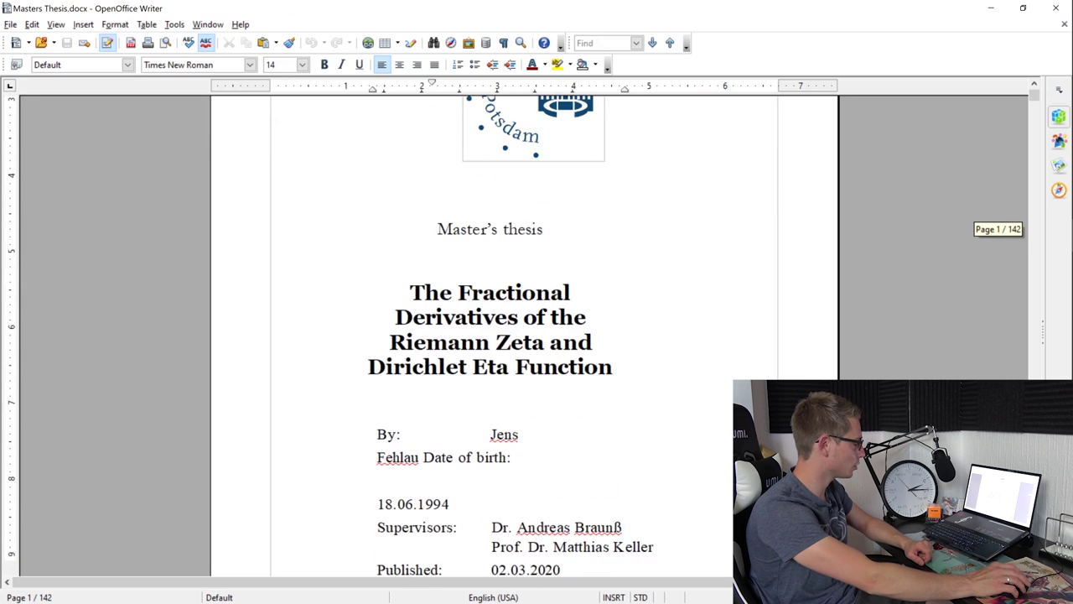
pyautogui.scroll(5, 524, 335)
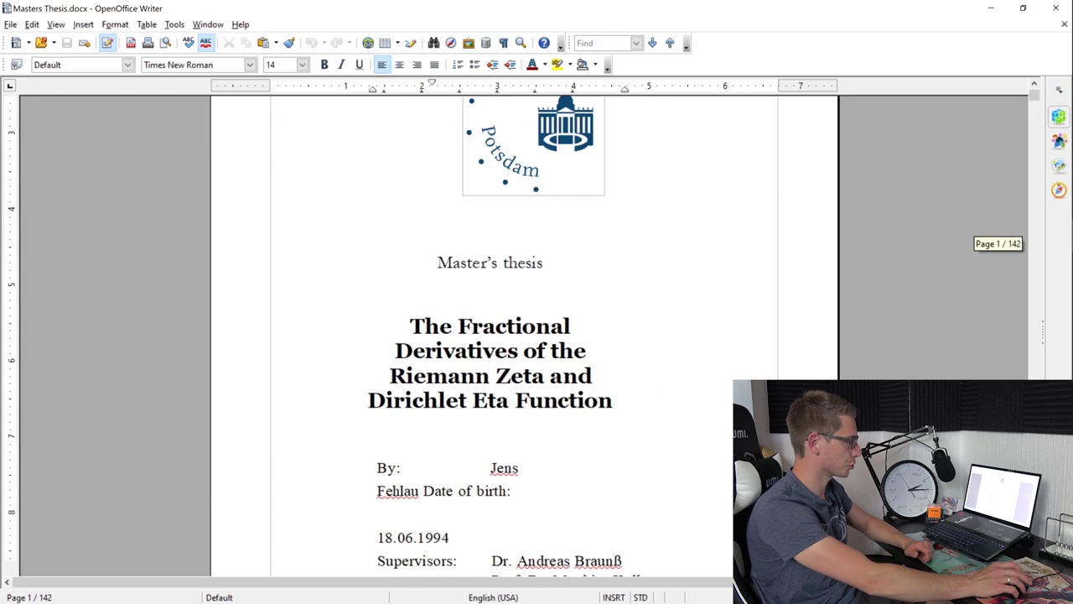
pyautogui.scroll(6, 524, 335)
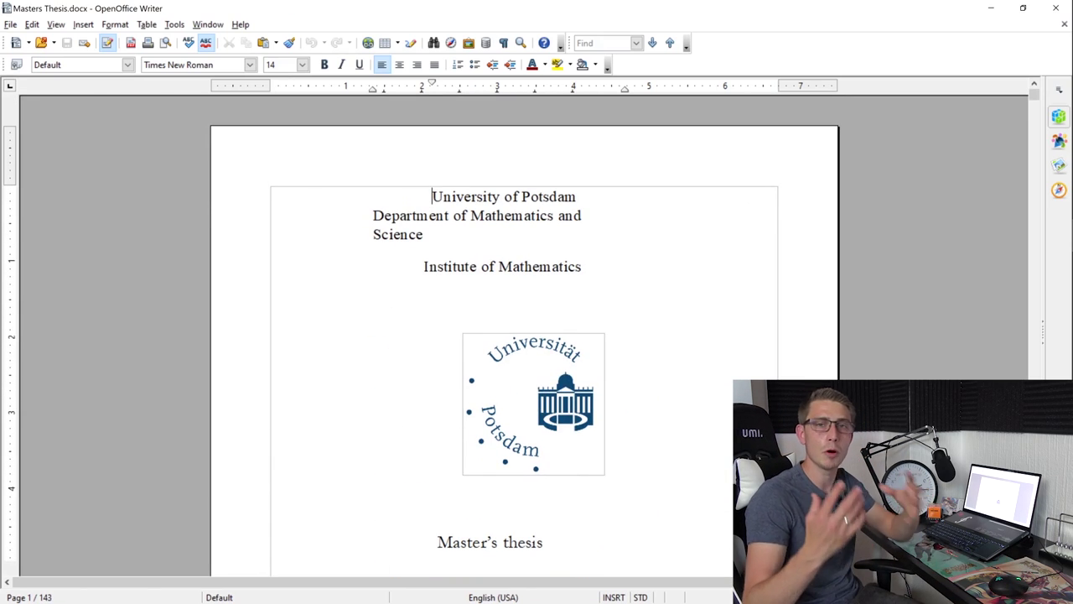
pyautogui.scroll(-2, 524, 336)
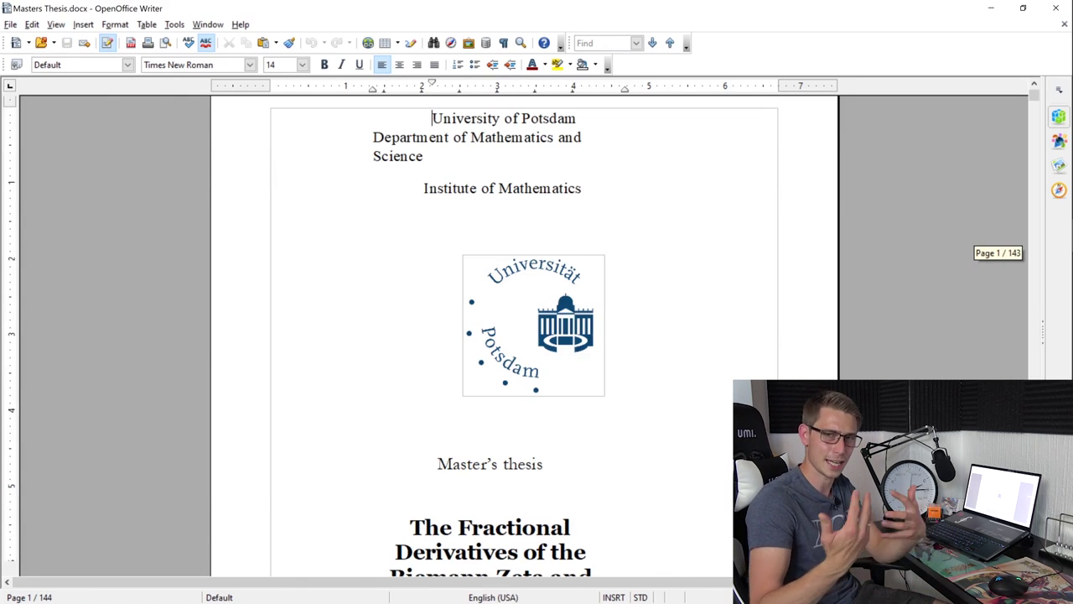
pyautogui.scroll(-11, 524, 335)
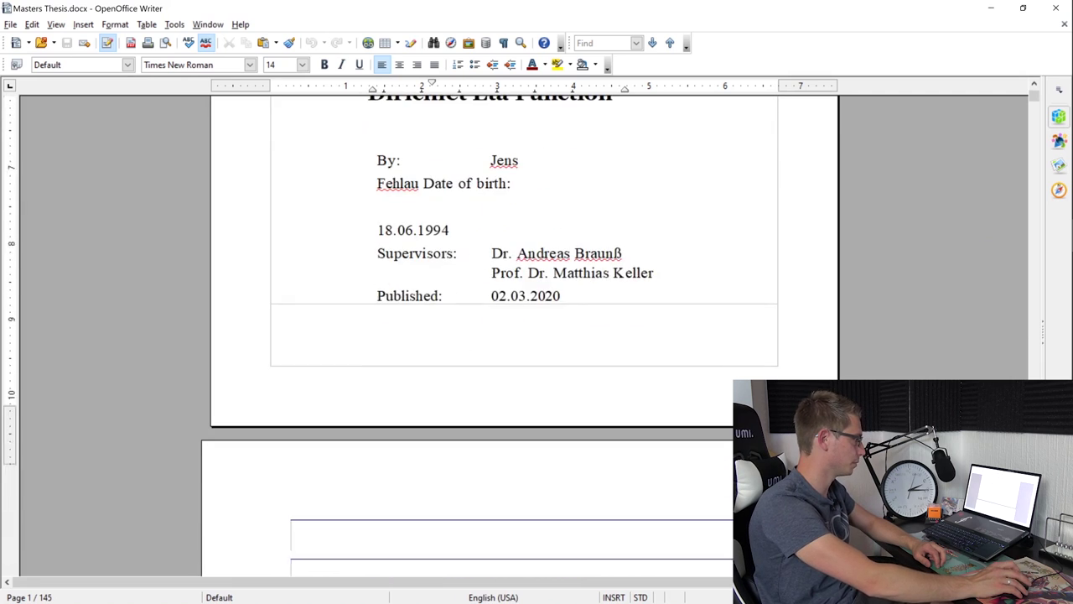
pyautogui.scroll(-13, 524, 336)
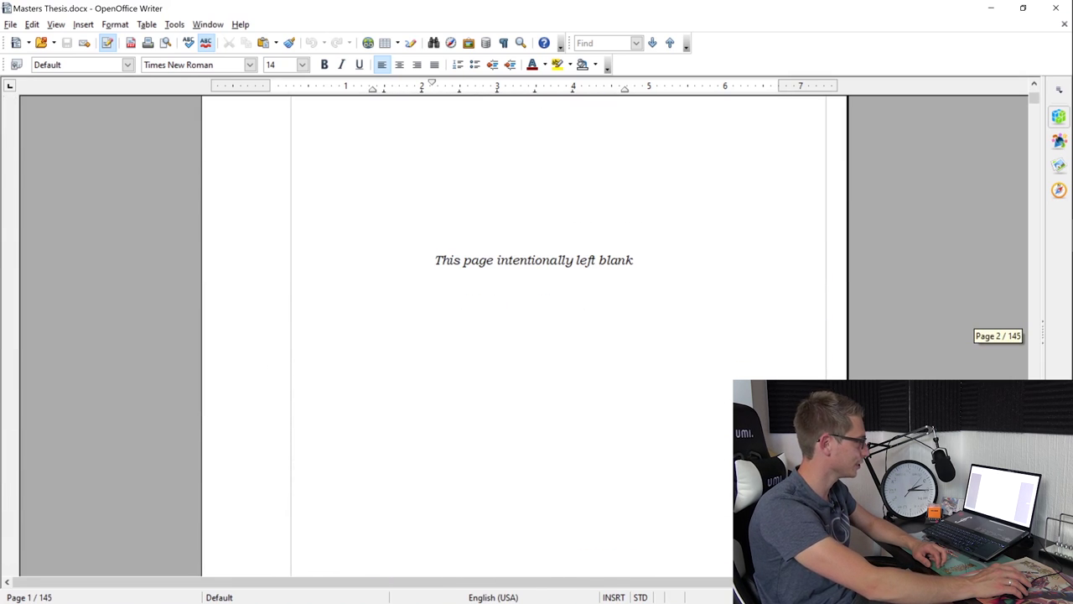
pyautogui.scroll(-16, 524, 335)
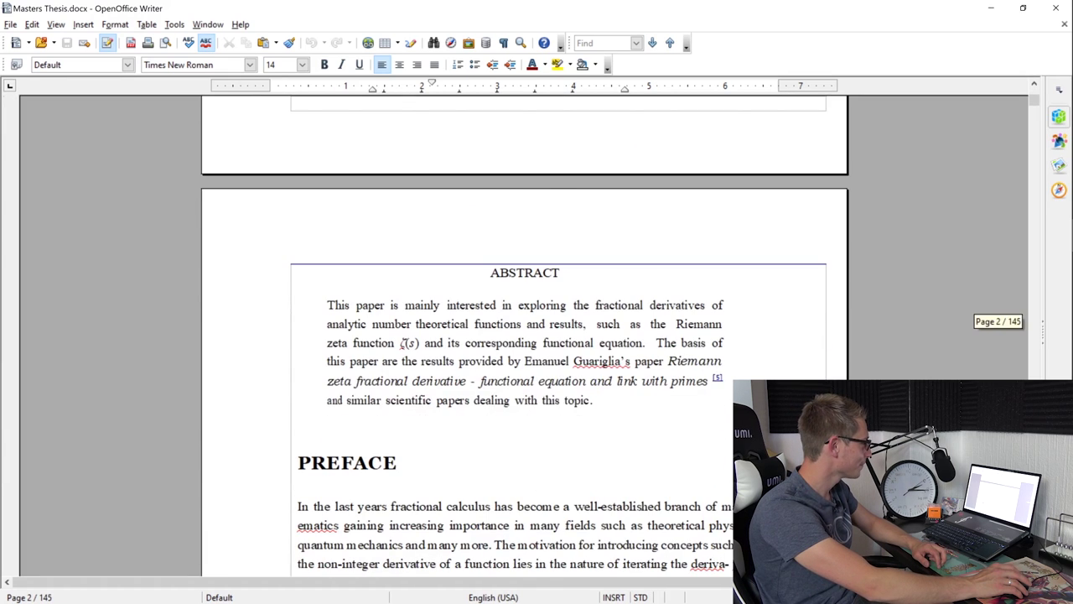
pyautogui.scroll(-2, 524, 336)
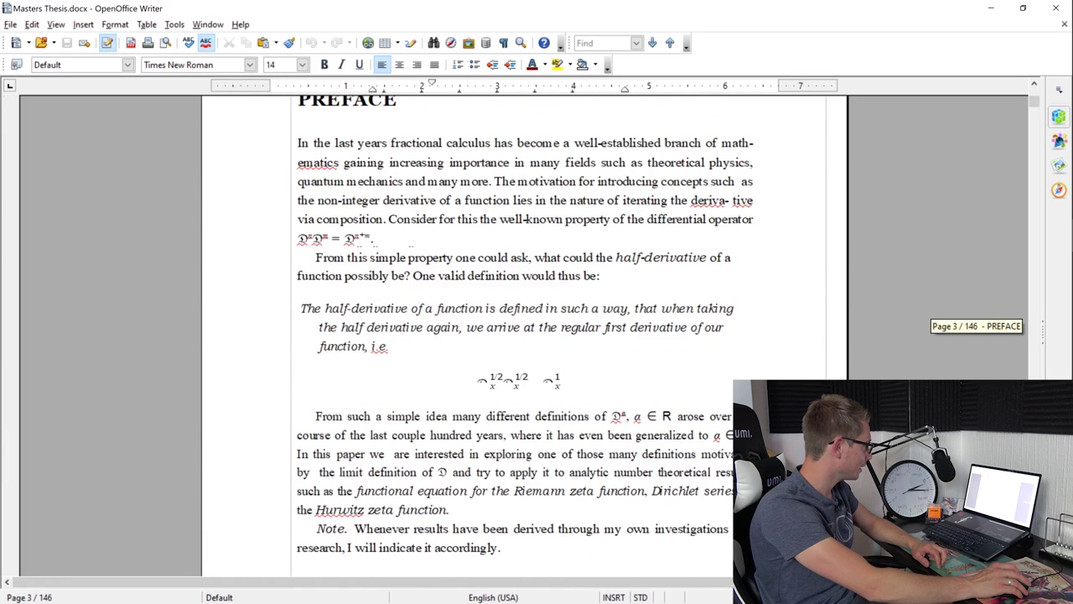
pyautogui.click(303, 239)
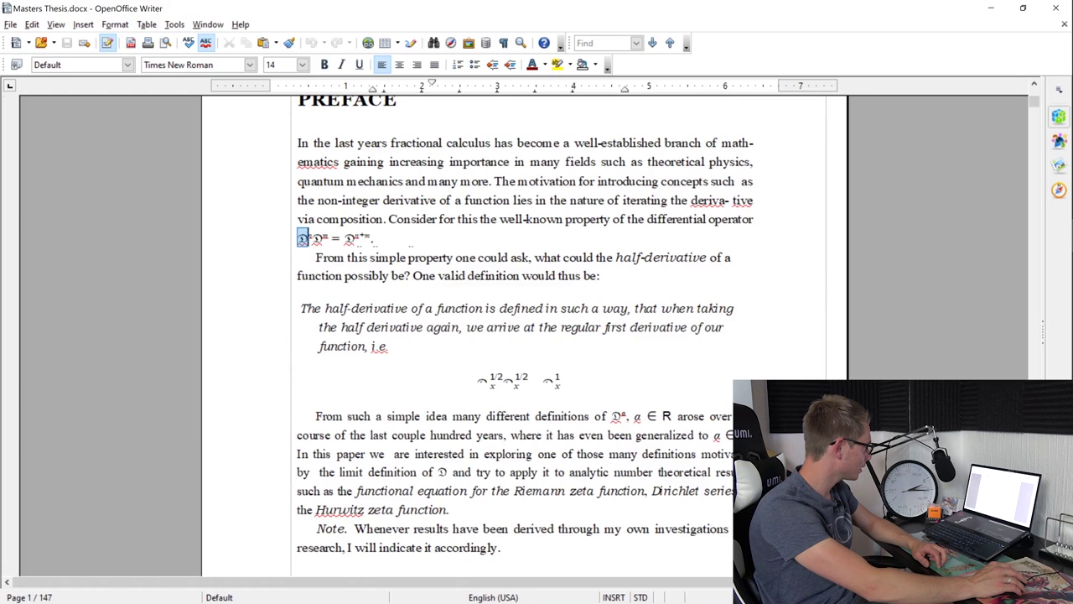
pyautogui.write('D')
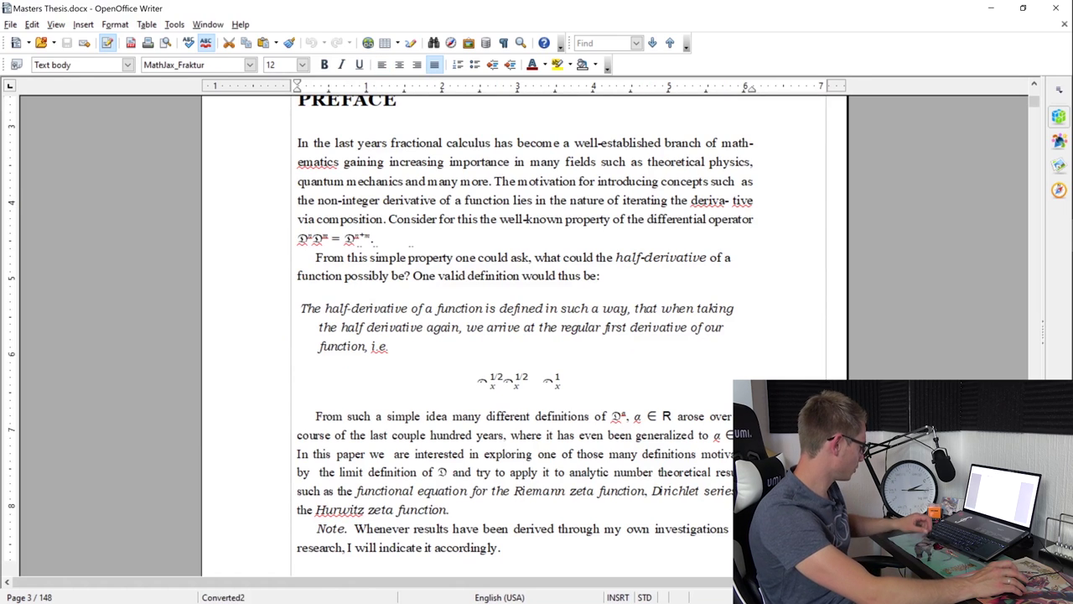
pyautogui.keyDown('ctrl'); pyautogui.scroll(1, 325, 262); pyautogui.keyUp('ctrl')
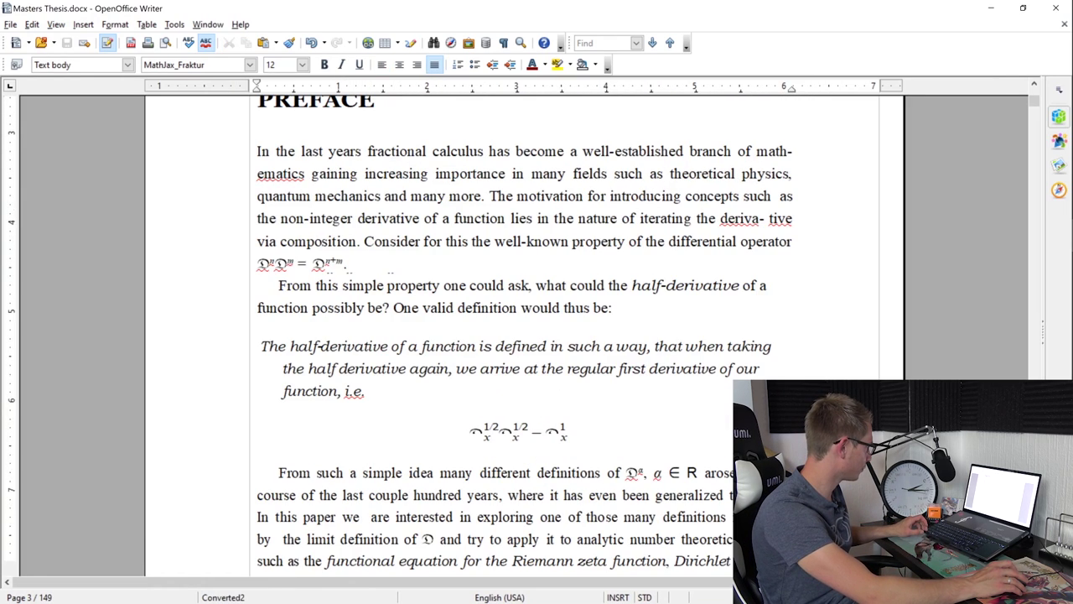
pyautogui.hotkey('shift', 'Left')
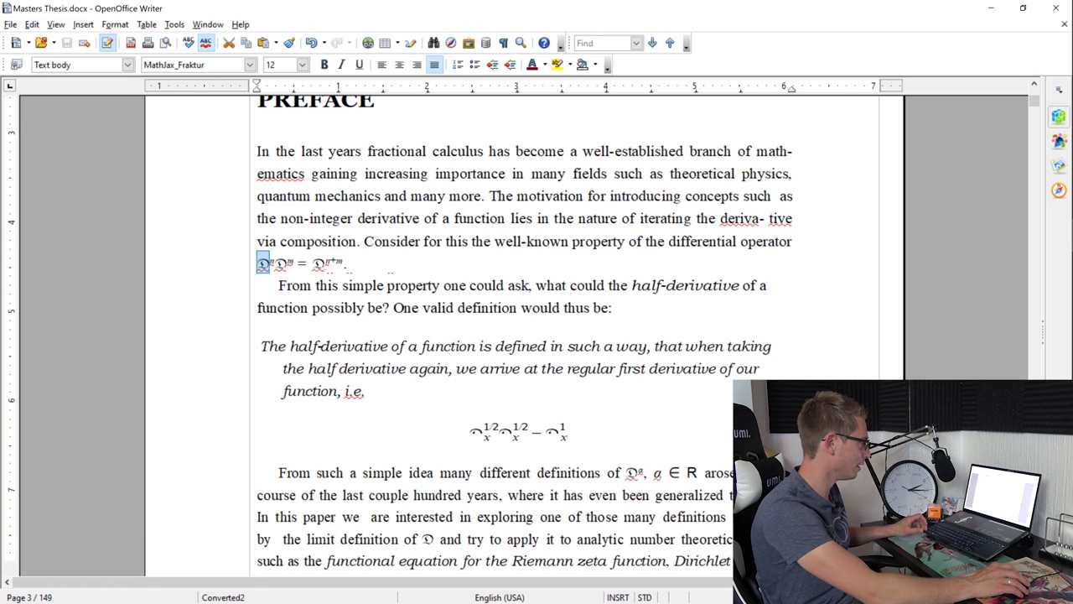
pyautogui.press('End')
# Step: Check the Z/nZ× → C× formula in Definition 1.2 and the two-line mapping formula
pyautogui.scroll(-5, 519, 336)
pyautogui.scroll(-18, 524, 335)
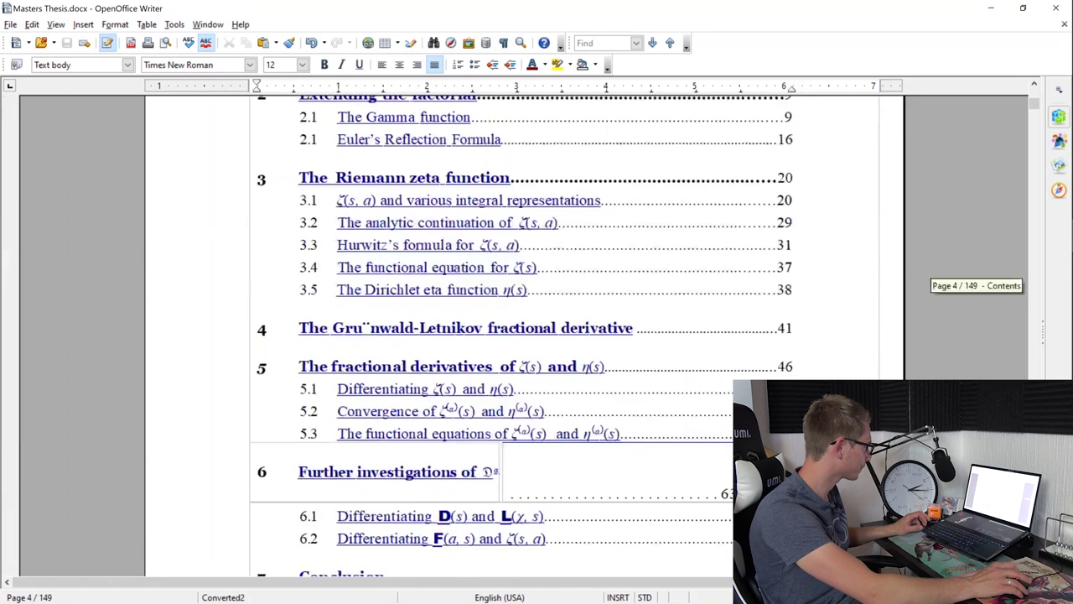
pyautogui.scroll(-5, 524, 335)
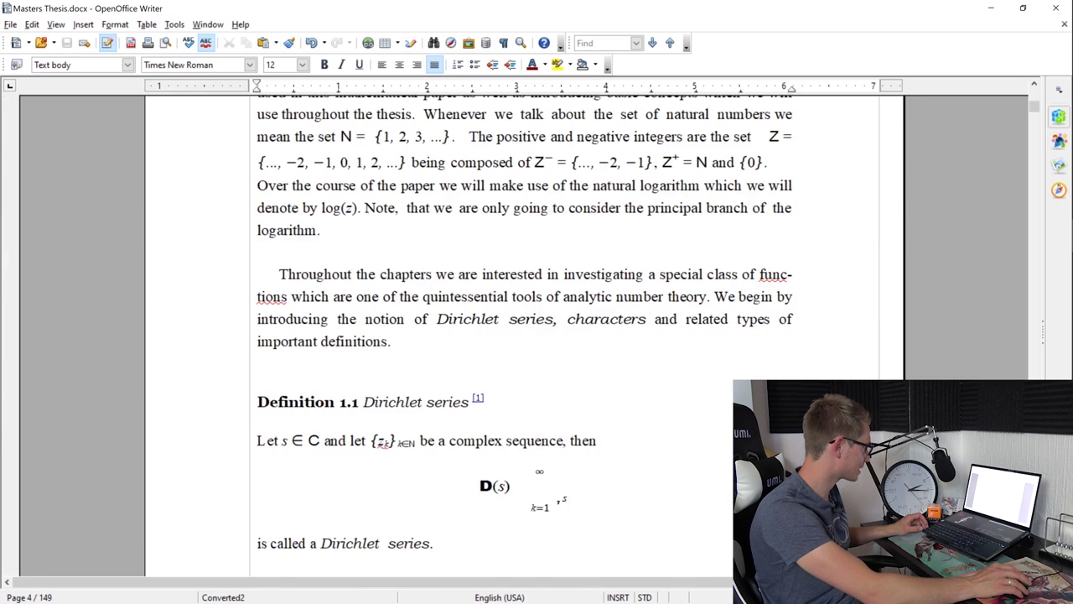
pyautogui.scroll(-4, 524, 335)
pyautogui.scroll(-9, 524, 335)
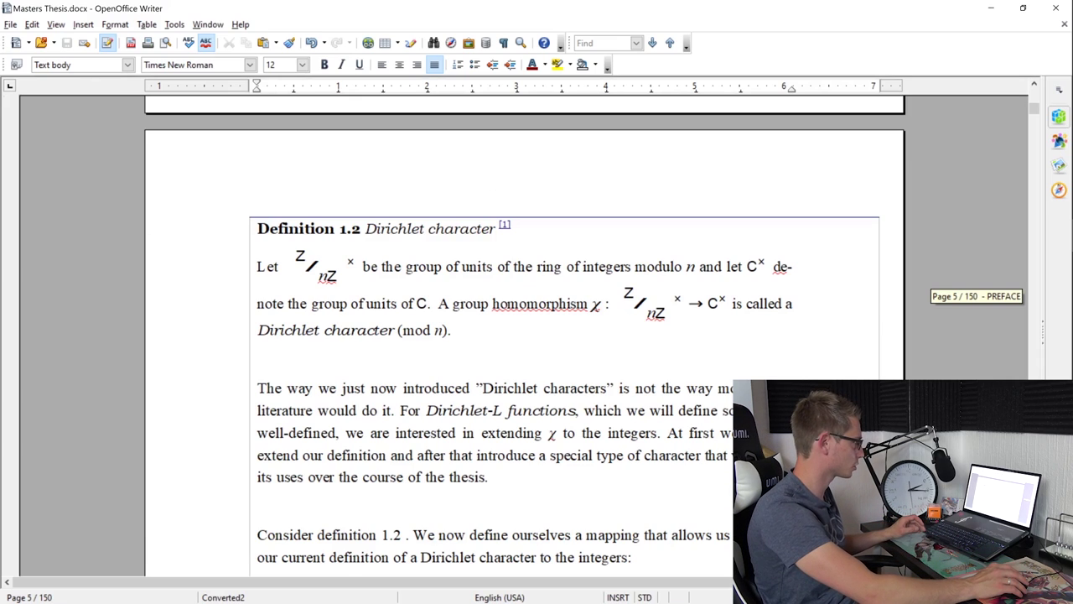
pyautogui.hotkey('shift', 'Left')
pyautogui.hotkey('shift', 'Left')
pyautogui.hotkey('shift', 'Left')
pyautogui.hotkey('shift', 'Left')
pyautogui.hotkey('shift', 'Left')
pyautogui.hotkey('shift', 'Left')
pyautogui.hotkey('shift', 'Left')
pyautogui.hotkey('shift', 'Left')
pyautogui.hotkey('shift', 'Left')
pyautogui.hotkey('shift', 'Left')
pyautogui.hotkey('shift', 'Left')
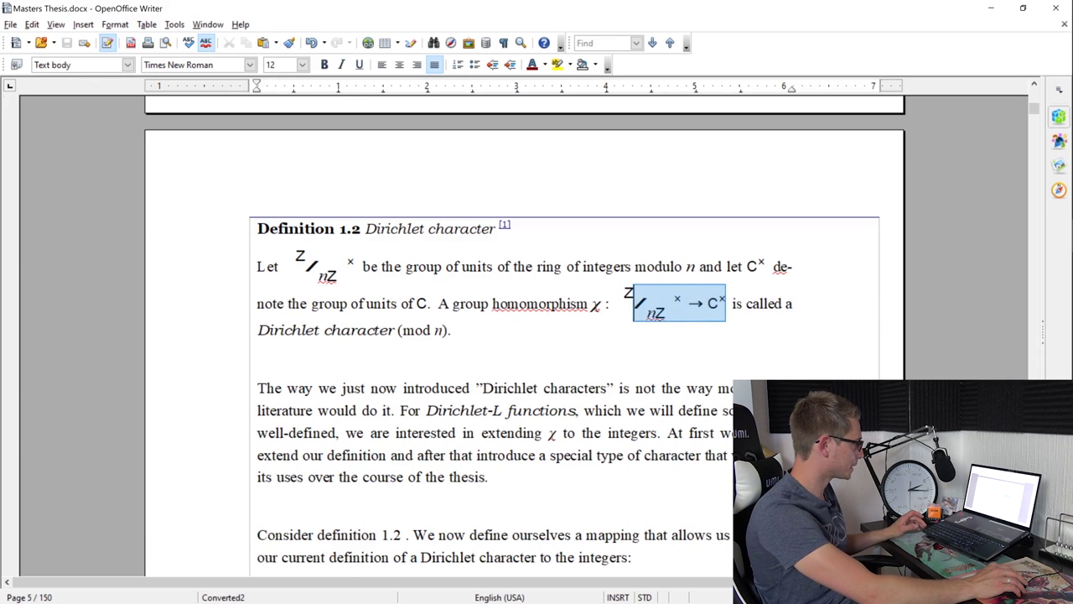
pyautogui.press('End')
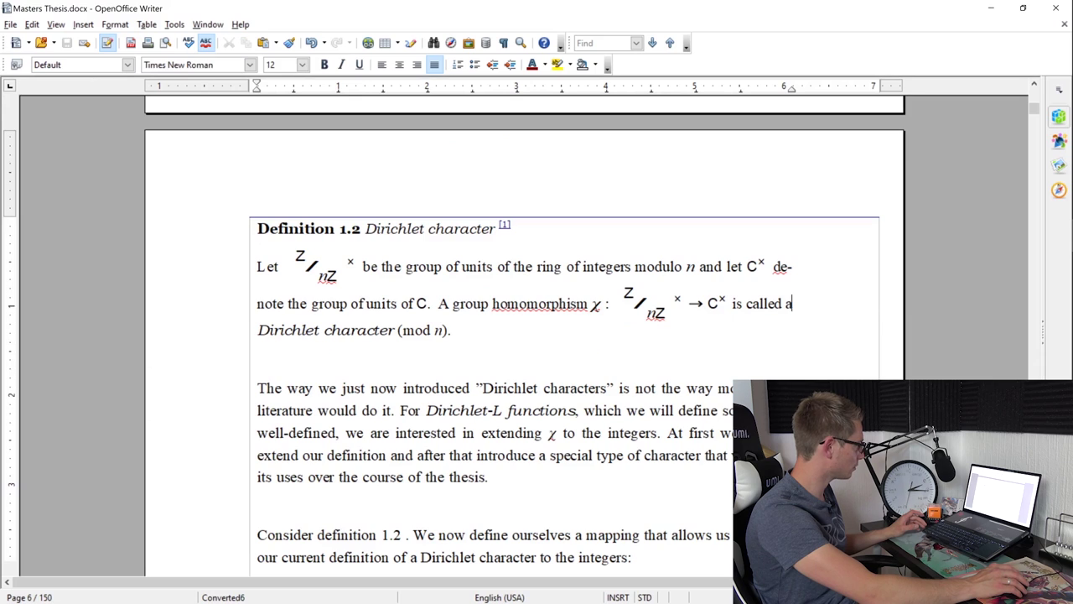
pyautogui.scroll(-6, 517, 336)
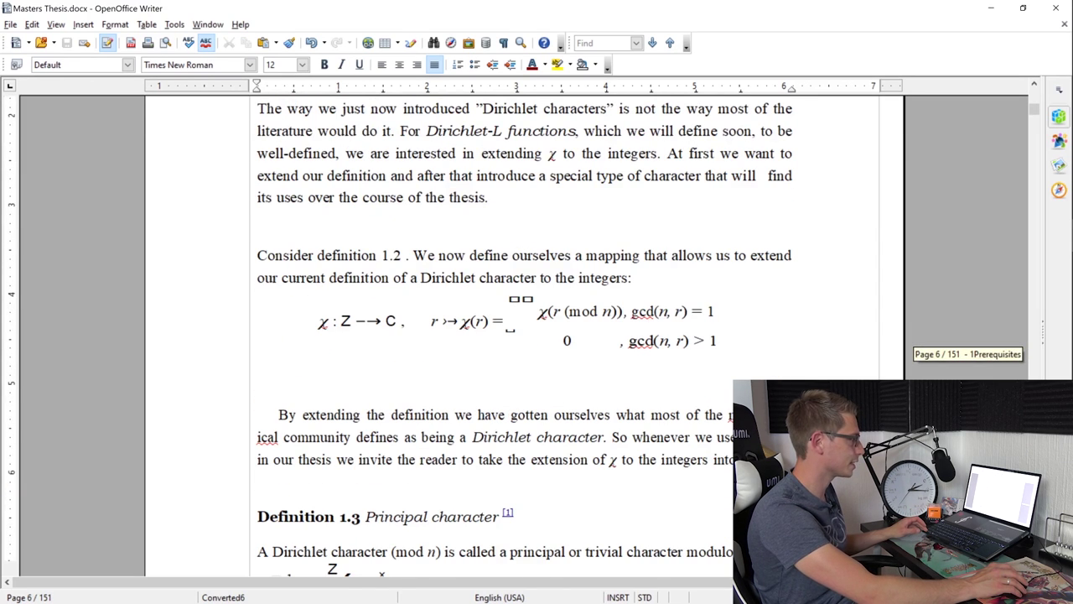
pyautogui.press('Up')
pyautogui.press('Up')
pyautogui.press('Up')
pyautogui.press('Up')
pyautogui.press('Up')
pyautogui.press('Up')
pyautogui.press('Up')
pyautogui.press('Up')
pyautogui.hotkey('shift', 'Home')
pyautogui.hotkey('shift', 'Up')
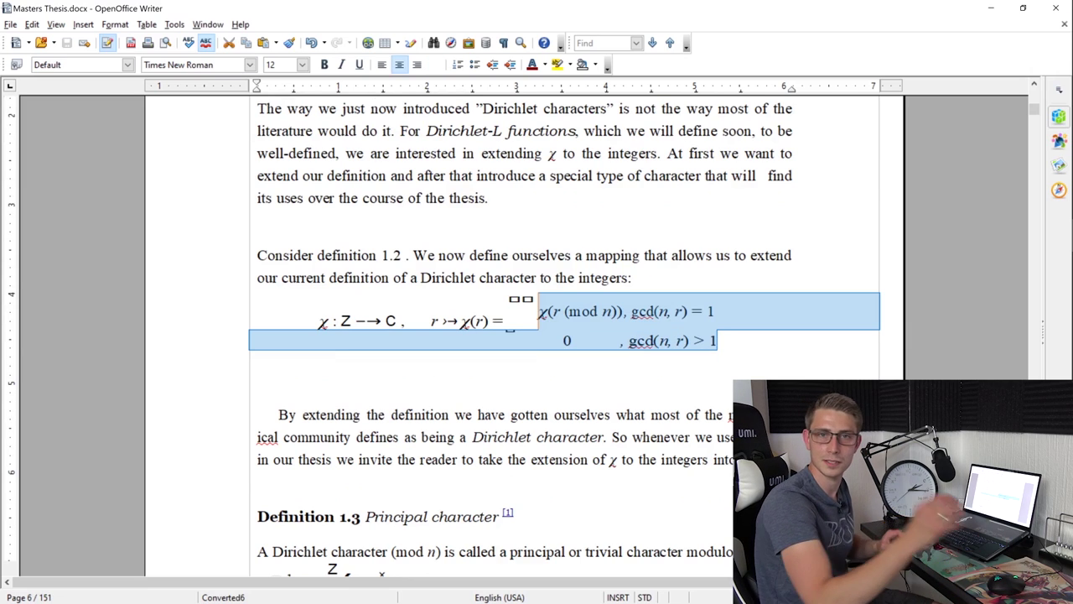
pyautogui.scroll(-6, 517, 335)
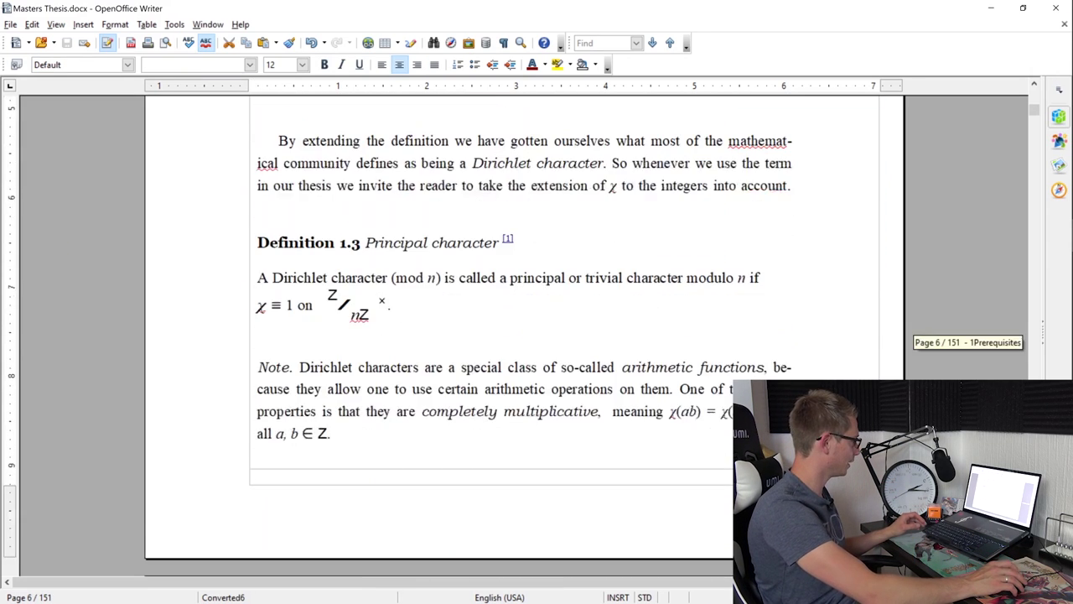
pyautogui.scroll(-13, 516, 335)
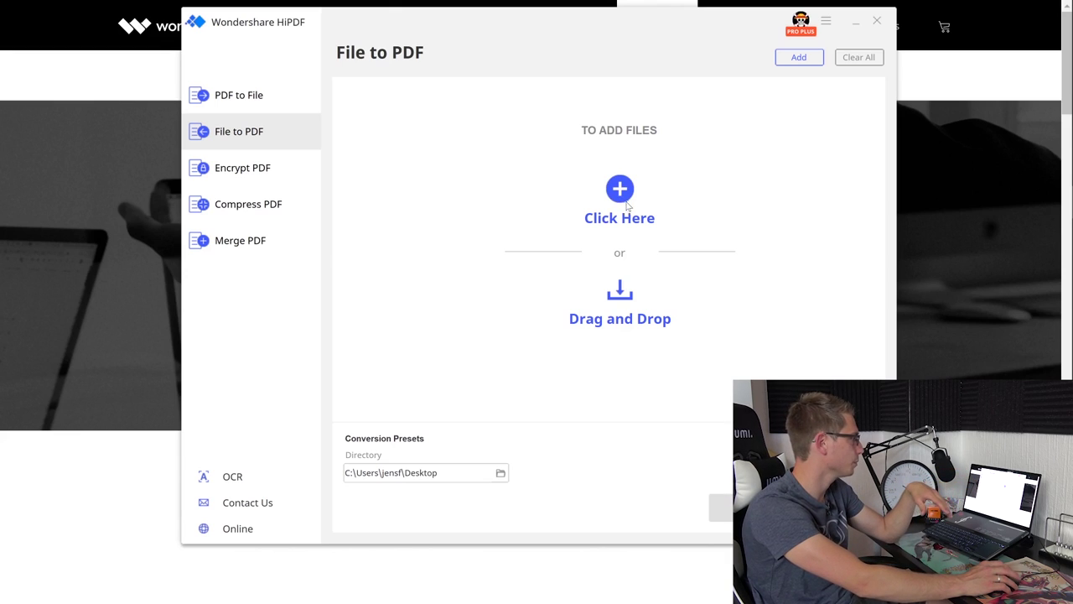
# Step: Add the exam JPG image to File to PDF, convert it, and preview the PDF
pyautogui.click(627, 206)
pyautogui.click(553, 139)
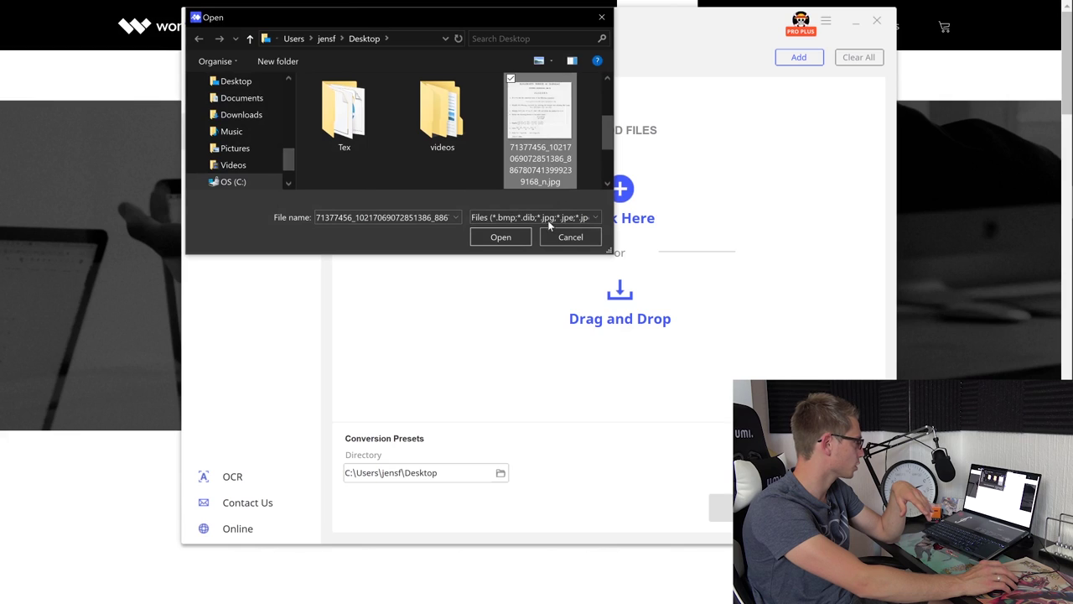
pyautogui.click(506, 239)
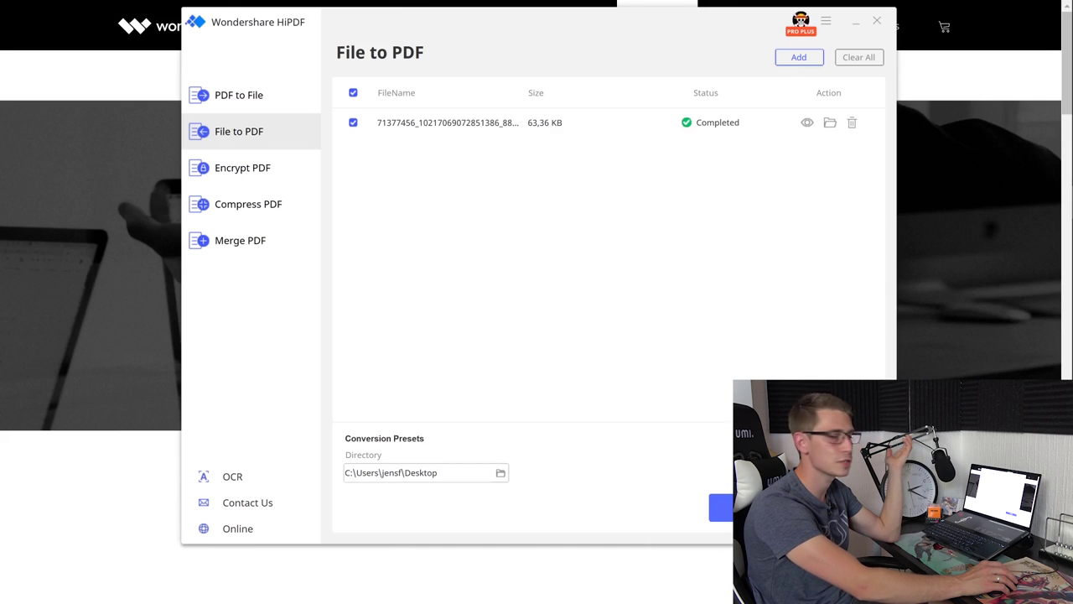
pyautogui.click(803, 128)
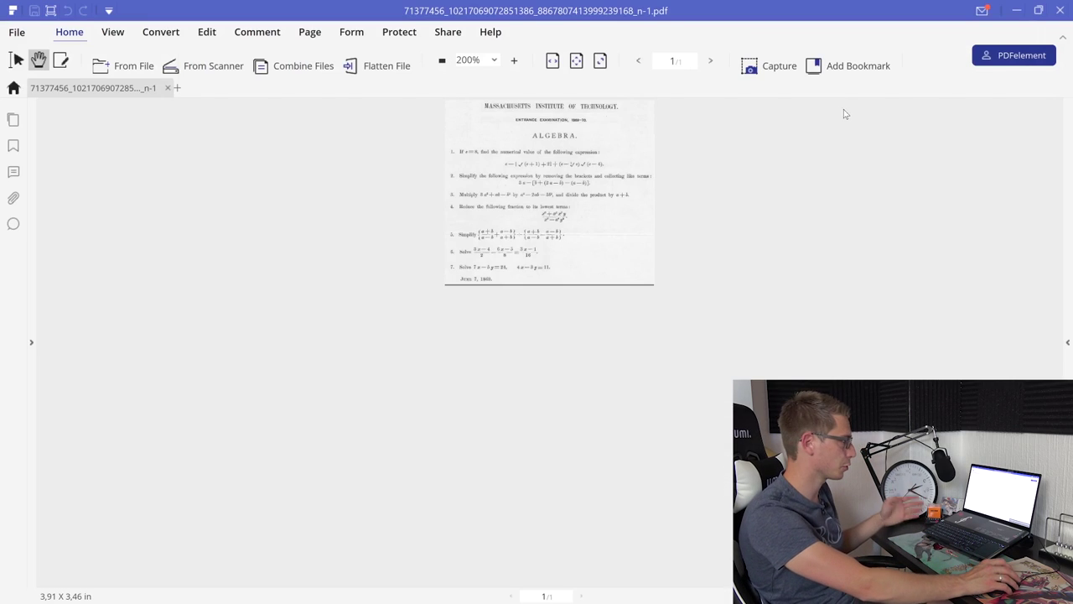
# Step: Zoom in on the algebra exam page, dismiss the OCR suggestion, and zoom back out
pyautogui.hotkey('ctrl', '=')
pyautogui.hotkey('ctrl', '=')
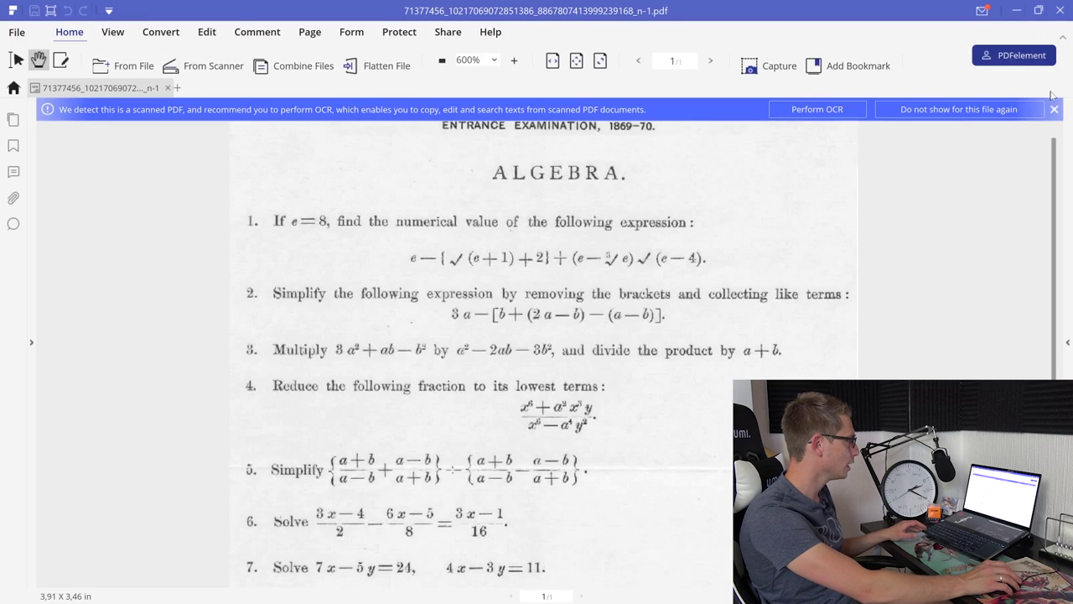
pyautogui.click(1055, 109)
pyautogui.hotkey('ctrl', '-')
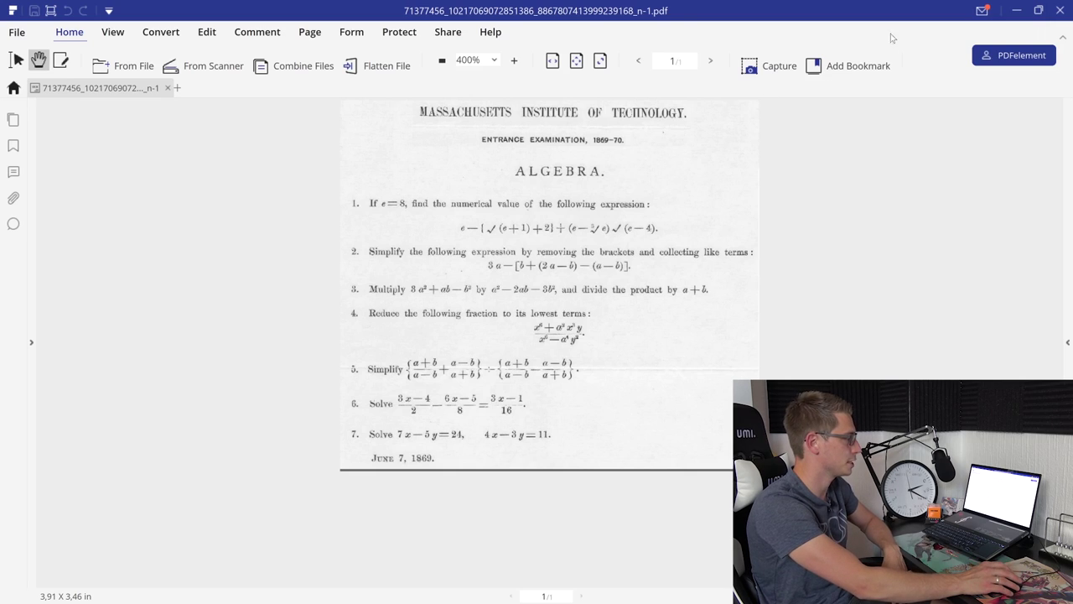
# Step: Close the viewer and add the exam PDF to the Encrypt PDF tool
pyautogui.click(1066, 13)
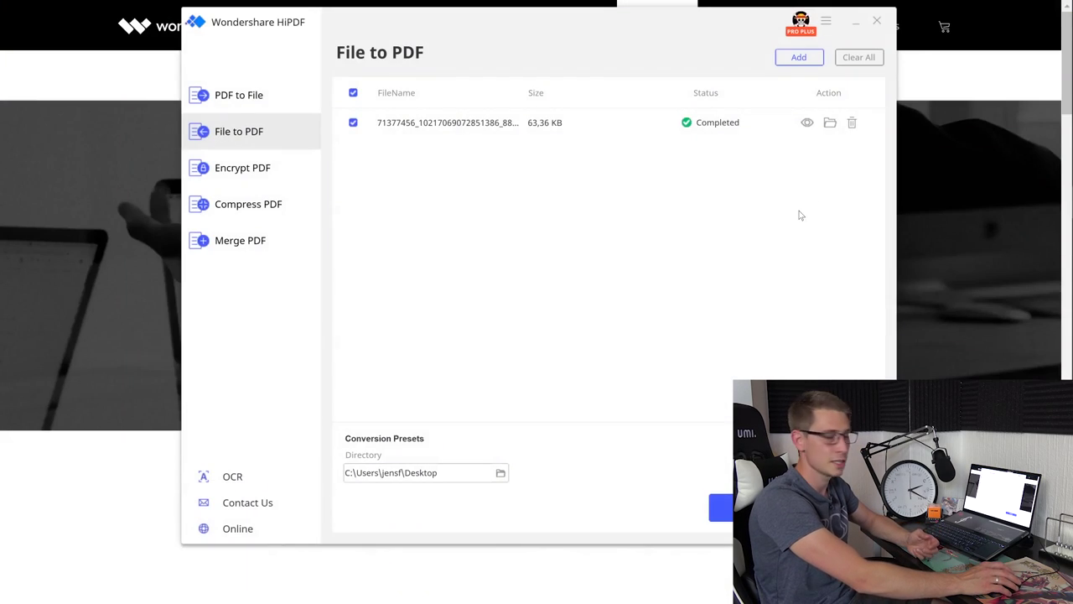
pyautogui.click(244, 176)
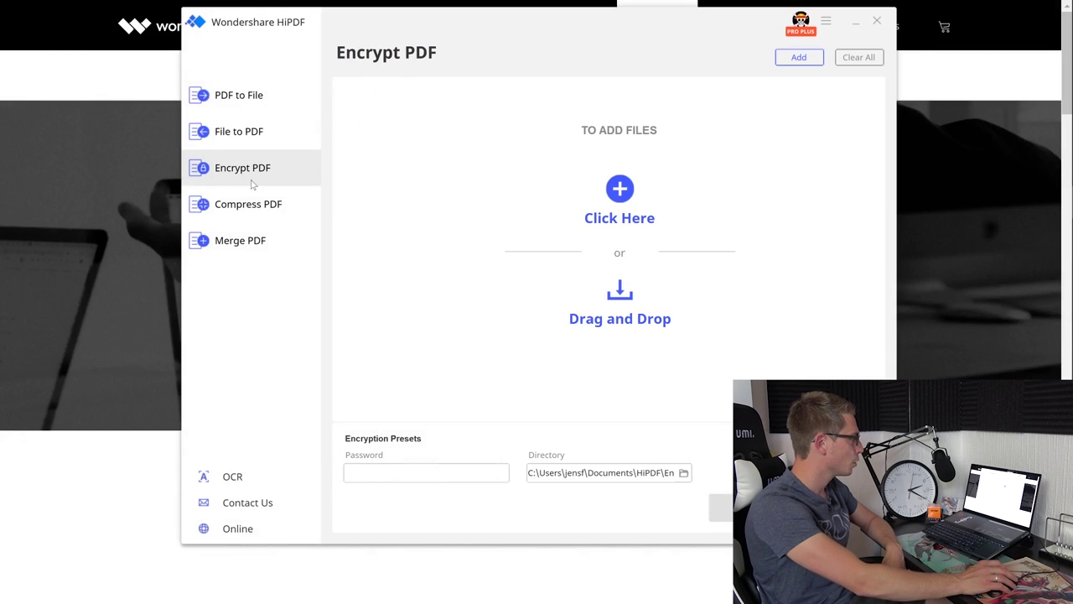
pyautogui.click(621, 189)
pyautogui.scroll(-2, 570, 134)
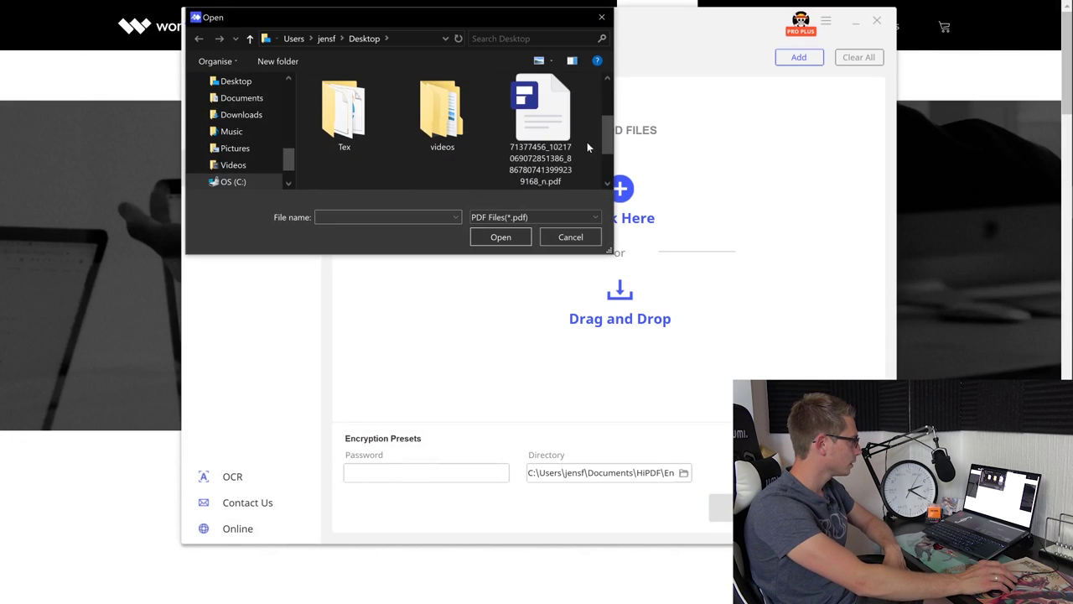
pyautogui.doubleClick(551, 118)
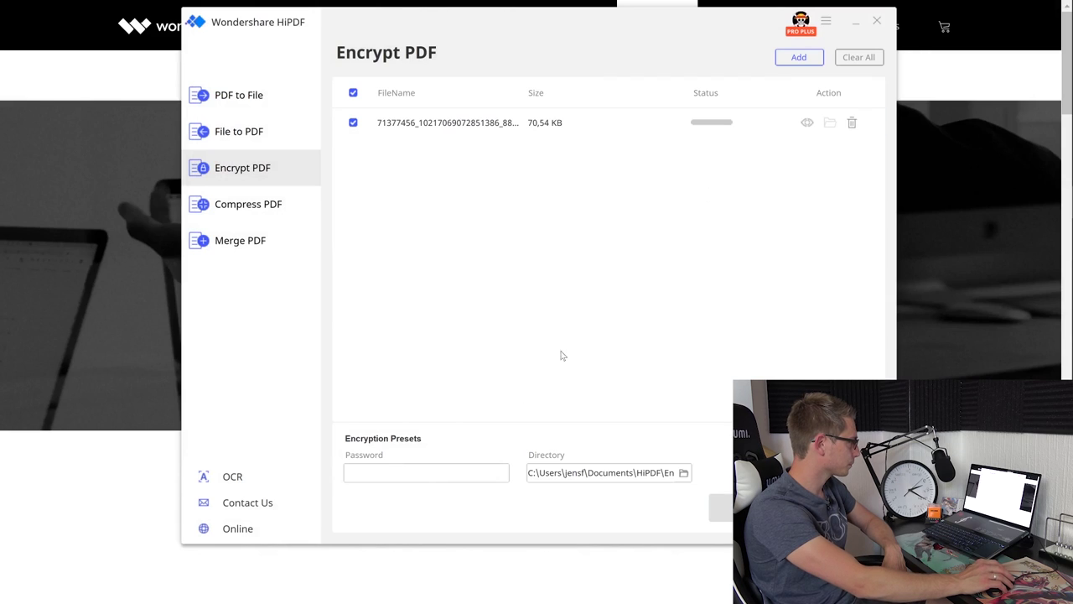
# Step: Encrypt the exam PDF with a 6-character password, saving to the Desktop, then preview it
pyautogui.click(425, 473)
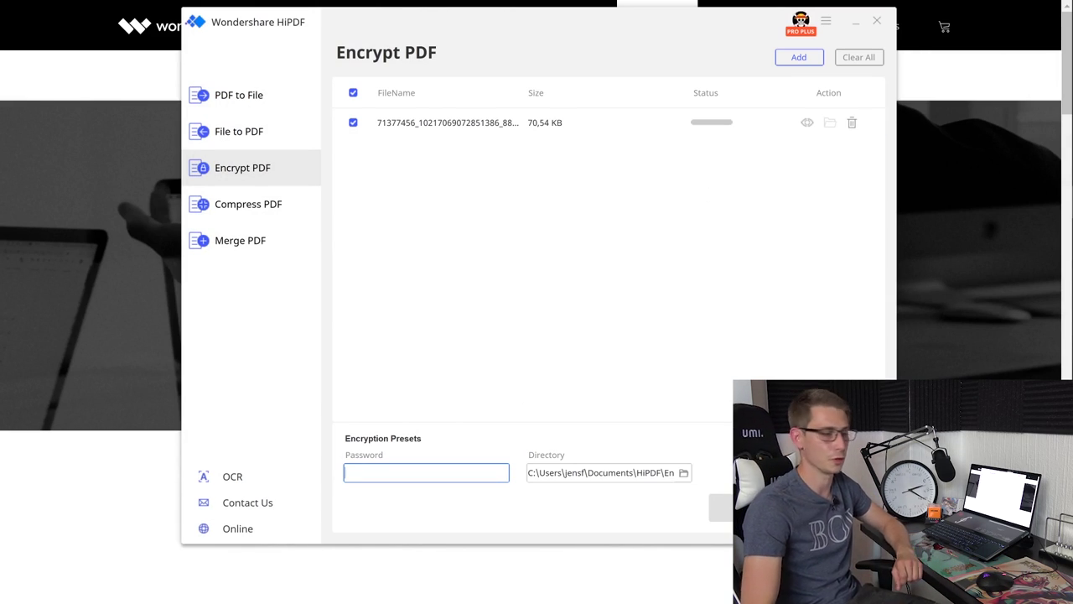
pyautogui.write('****')
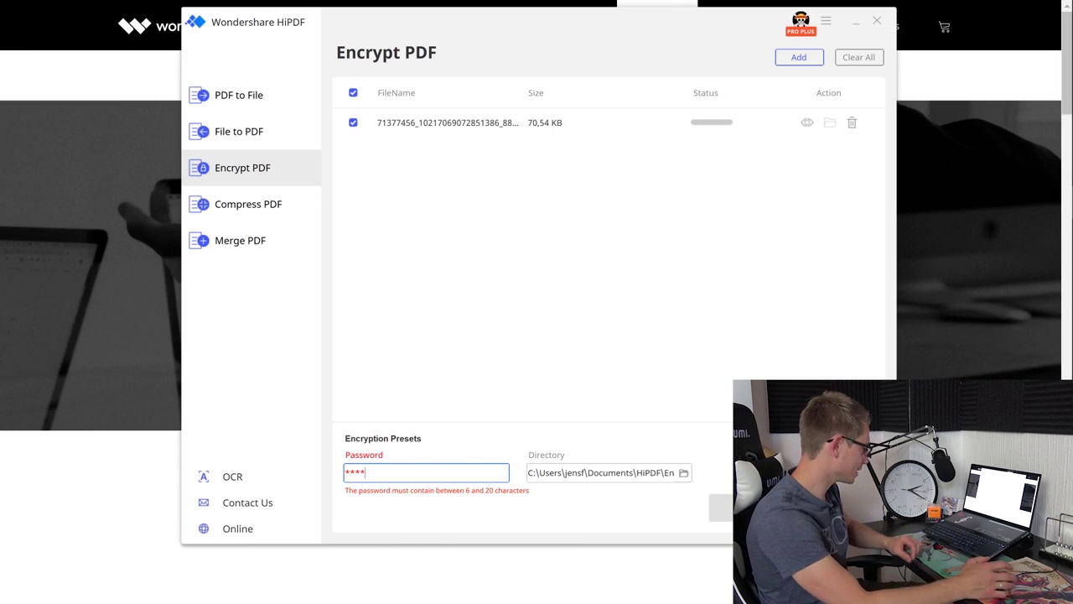
pyautogui.write('**')
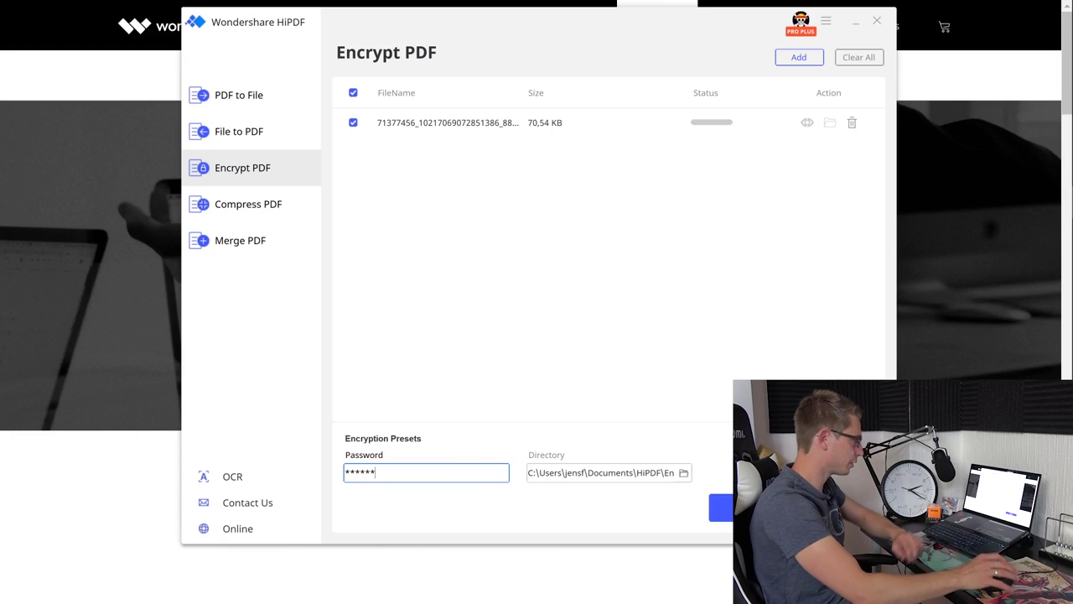
pyautogui.press('Tab')
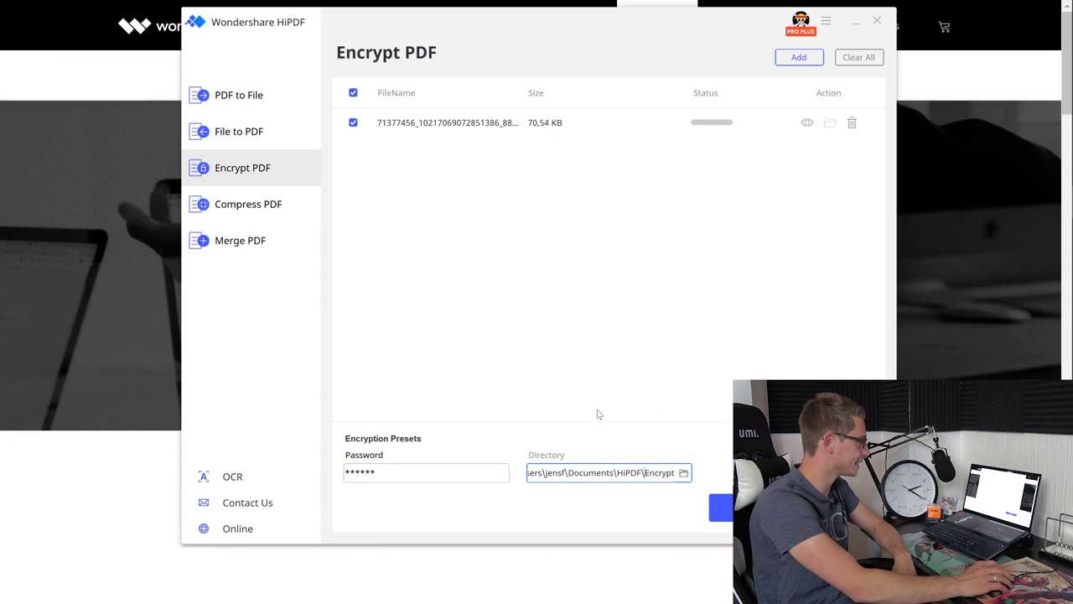
pyautogui.click(683, 474)
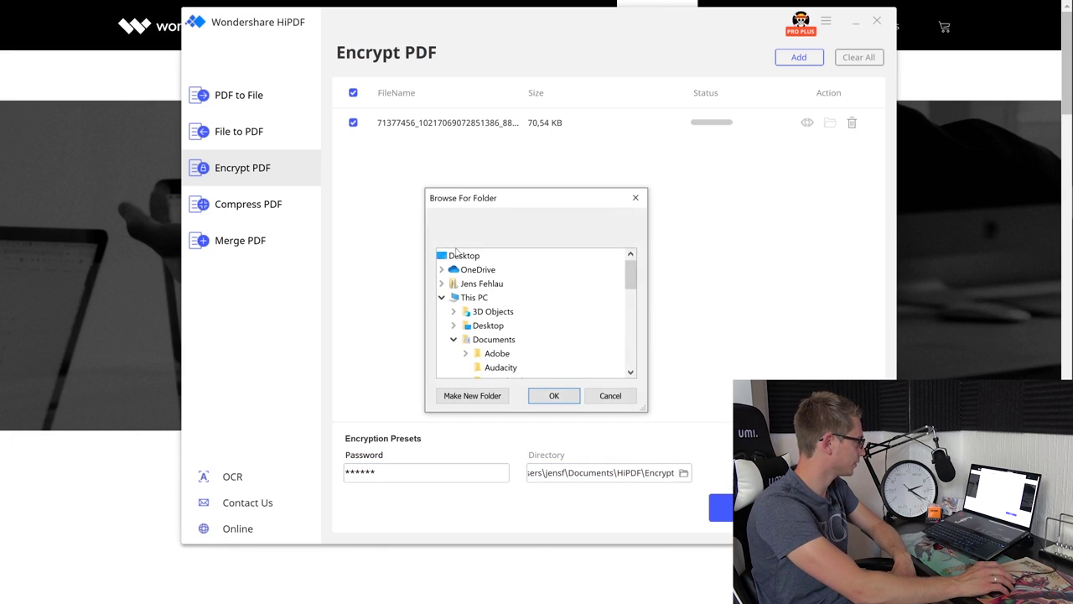
pyautogui.click(464, 255)
pyautogui.click(554, 395)
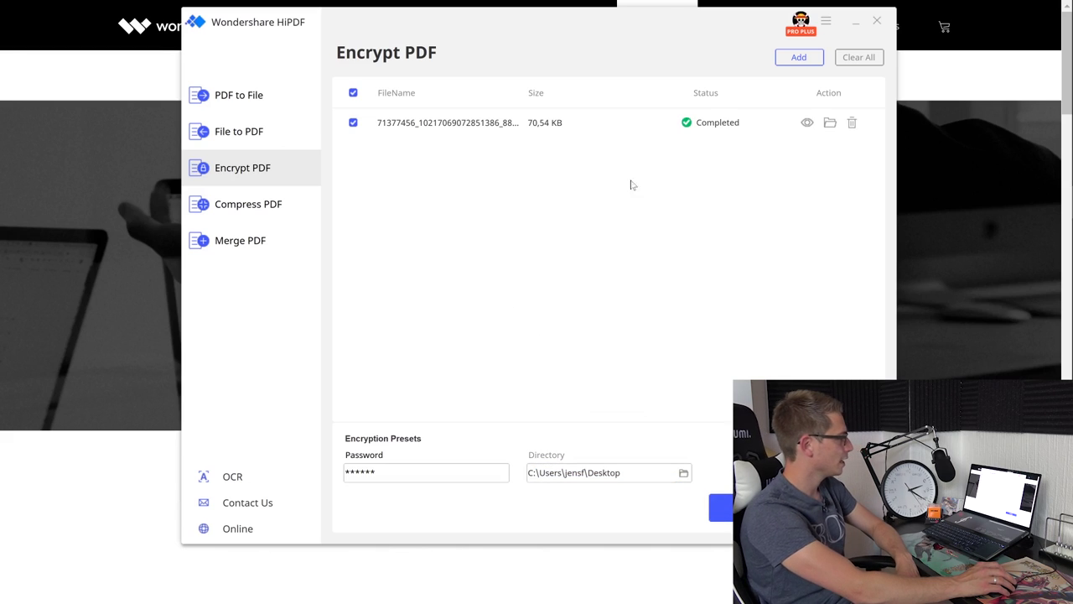
pyautogui.click(807, 124)
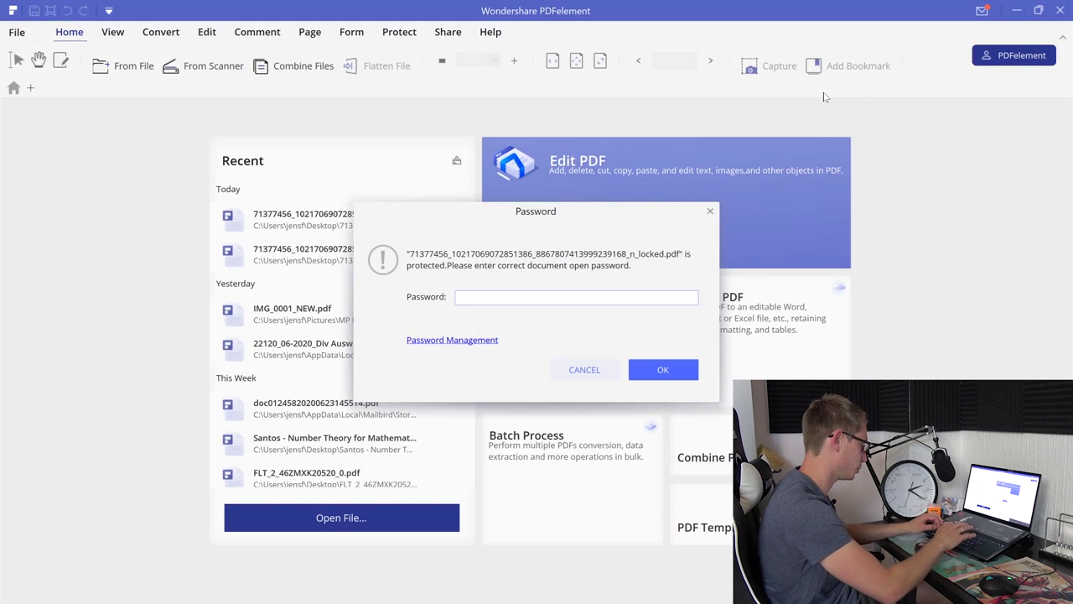
# Step: Unlock the exam PDF with its document password, then close PDFelement
pyautogui.press('Return')
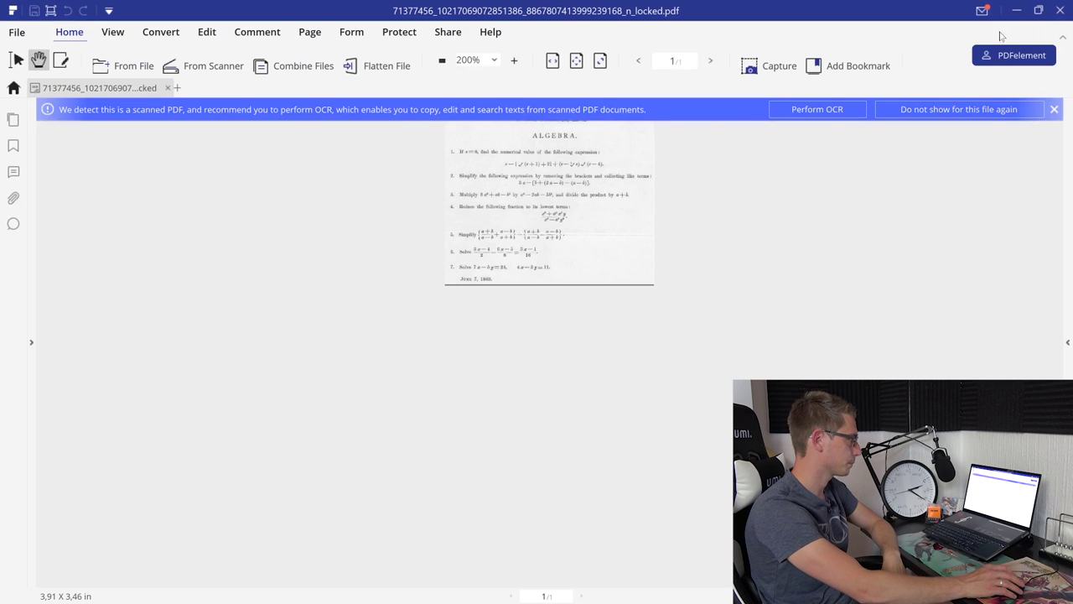
pyautogui.click(1059, 10)
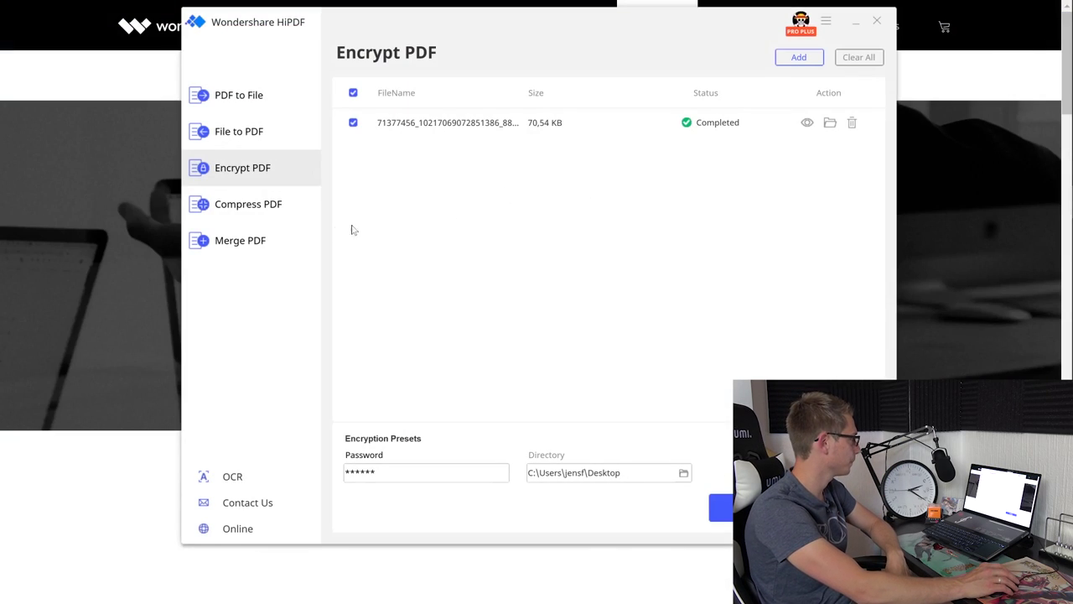
# Step: Add Masters Thesis.pdf to the Compress PDF list
pyautogui.click(286, 207)
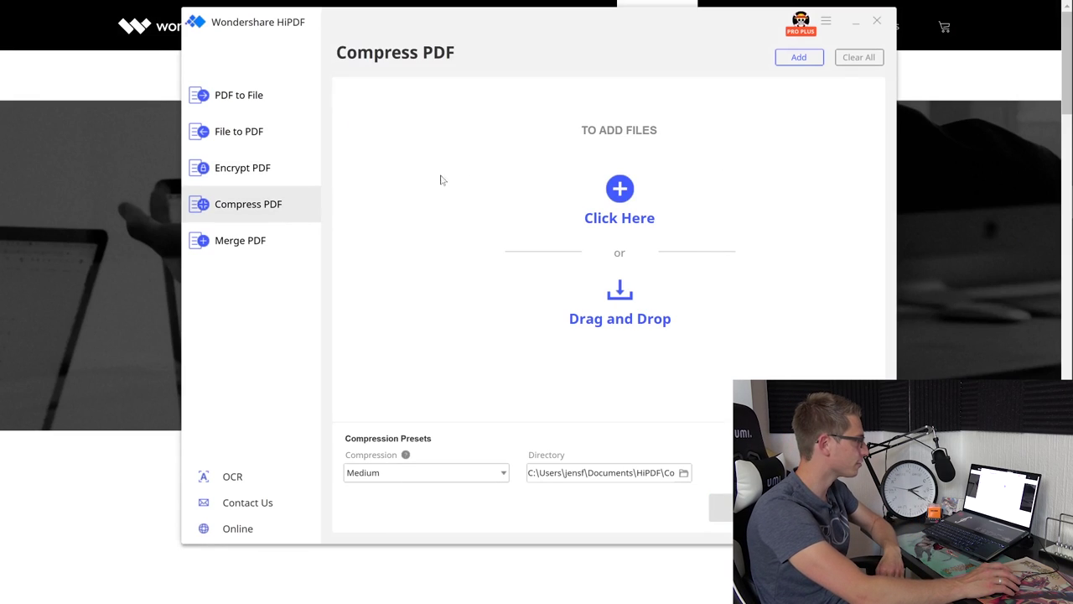
pyautogui.click(624, 187)
pyautogui.scroll(-2, 576, 118)
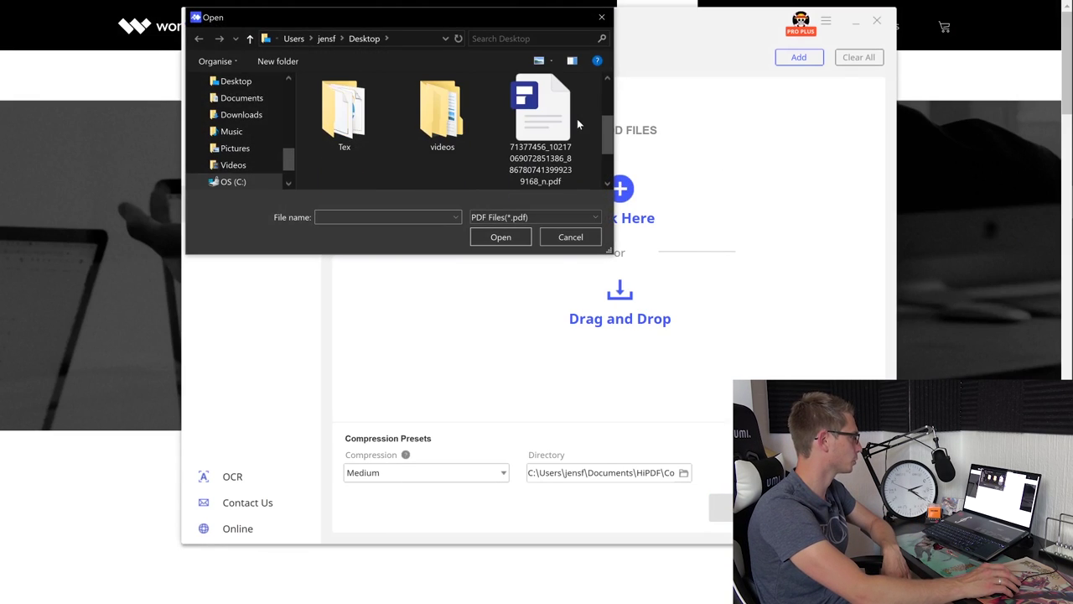
pyautogui.doubleClick(553, 128)
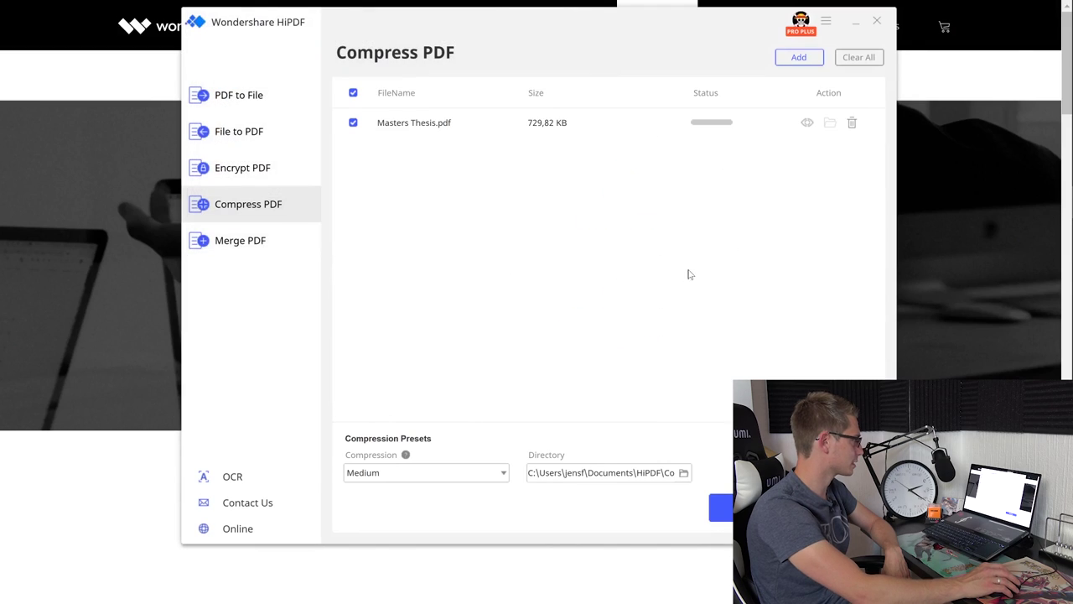
# Step: Set compression to Low and save the compressed output to the Desktop
pyautogui.click(466, 478)
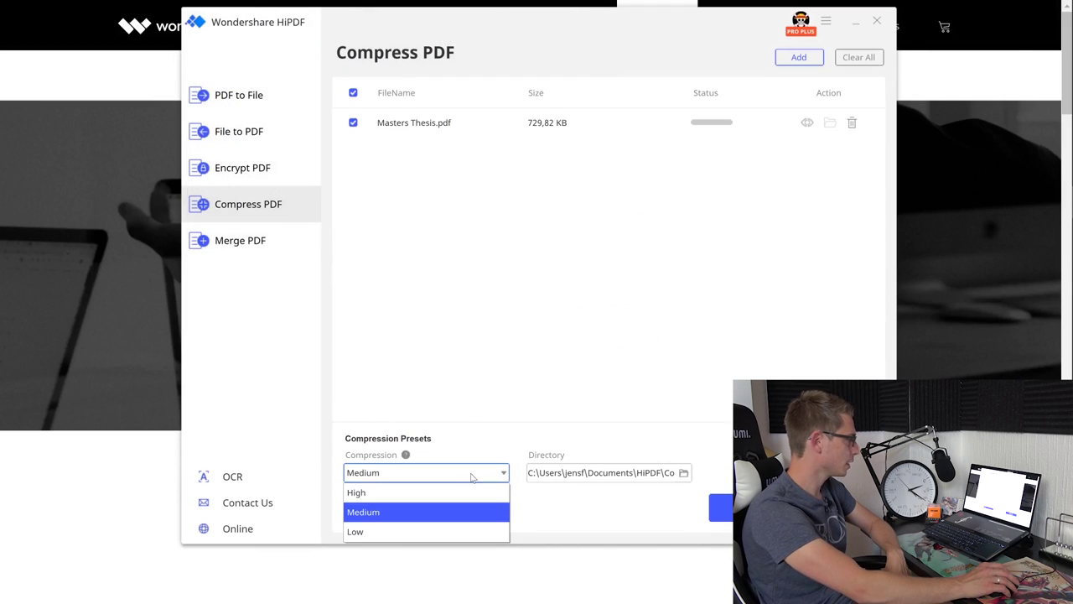
pyautogui.click(384, 533)
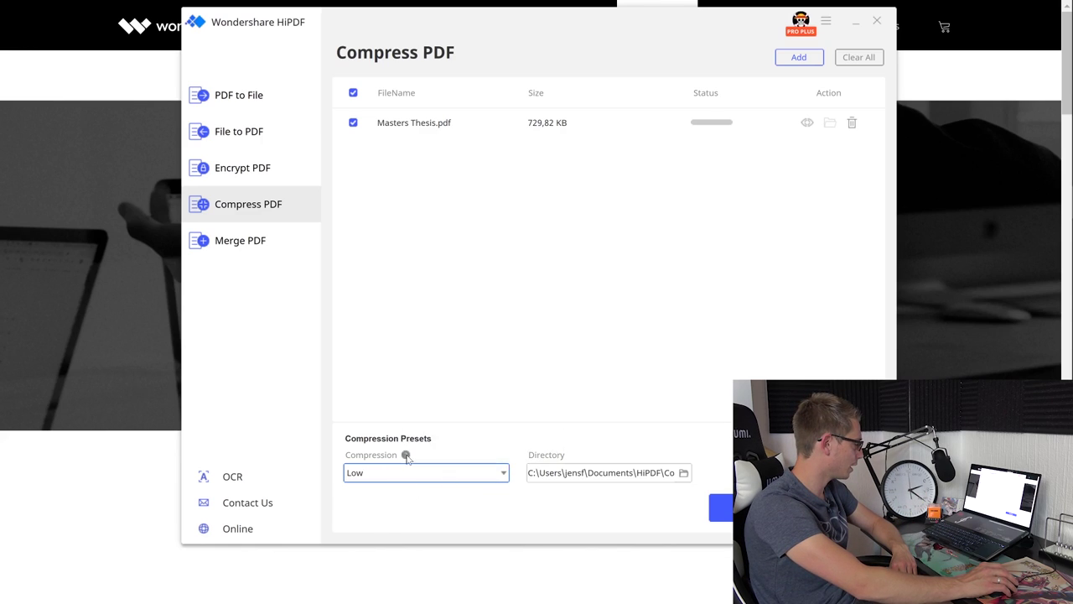
pyautogui.moveTo(408, 458)
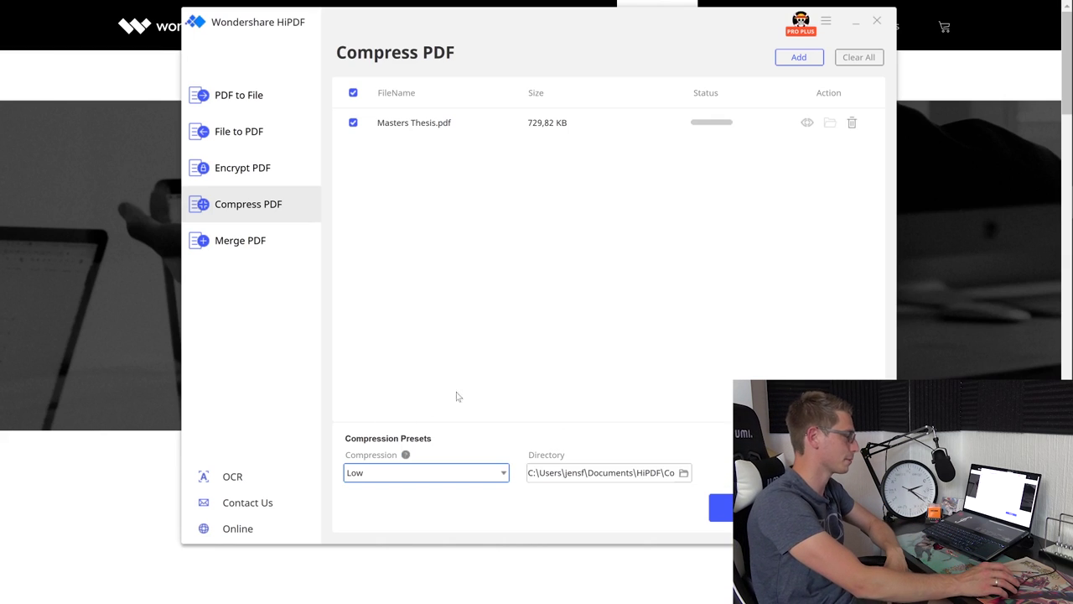
pyautogui.click(684, 473)
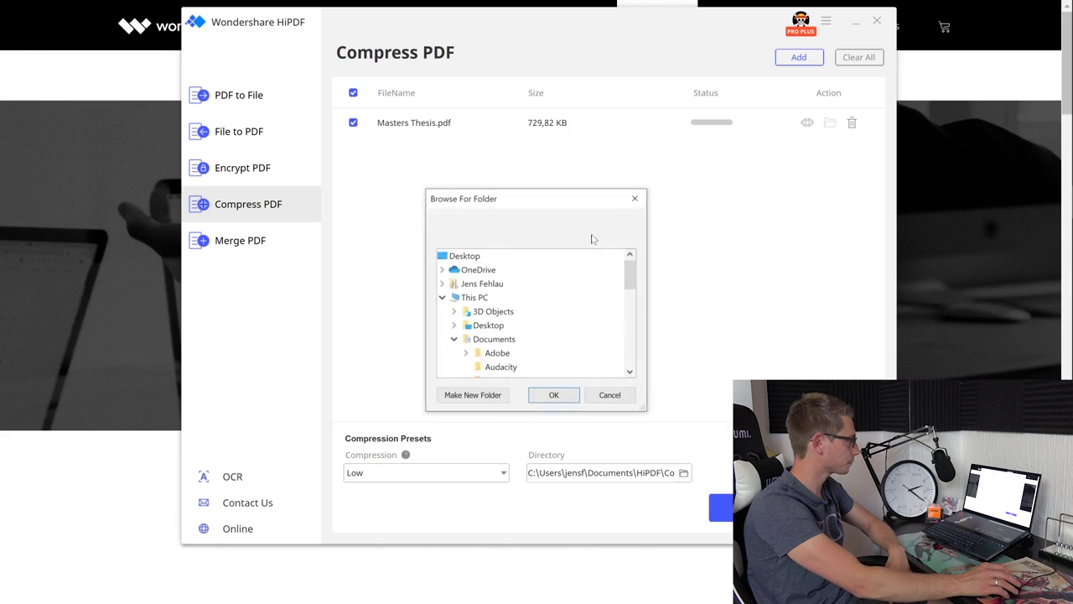
pyautogui.click(556, 393)
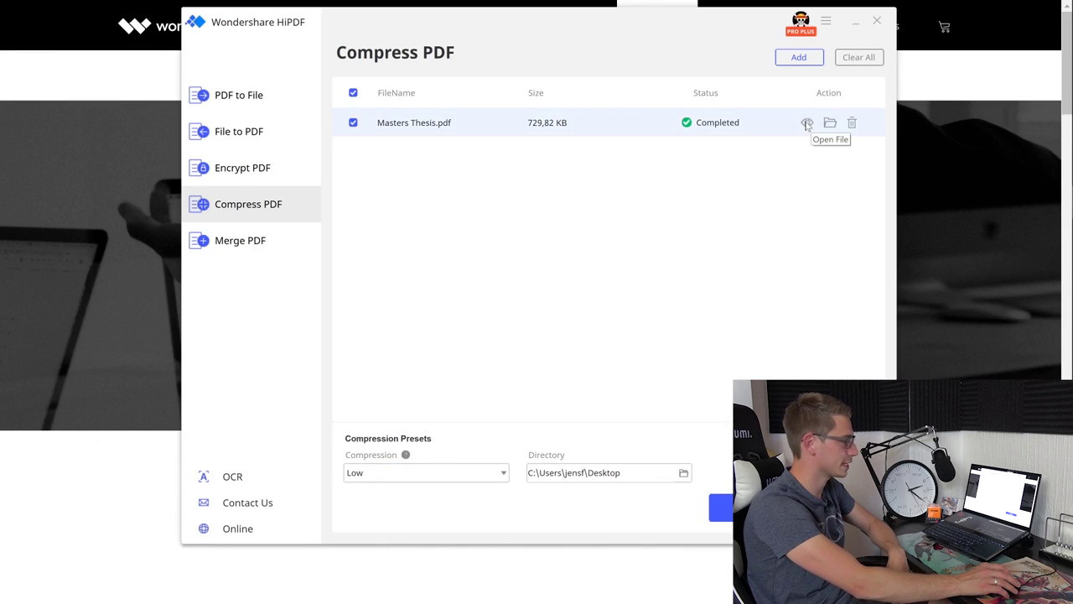
# Step: Merge the exam PDF with Masters Thesis.pdf onto the Desktop and preview the result
pyautogui.click(266, 249)
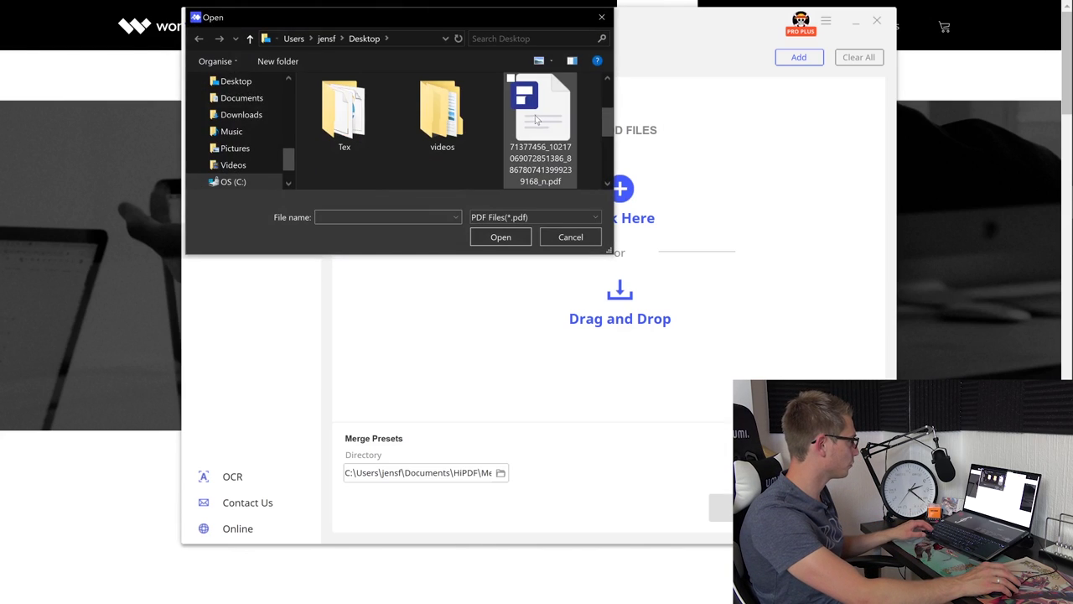
pyautogui.click(538, 119)
pyautogui.scroll(-1, 518, 134)
pyautogui.keyDown('ctrl'); pyautogui.click(545, 124); pyautogui.keyUp('ctrl')
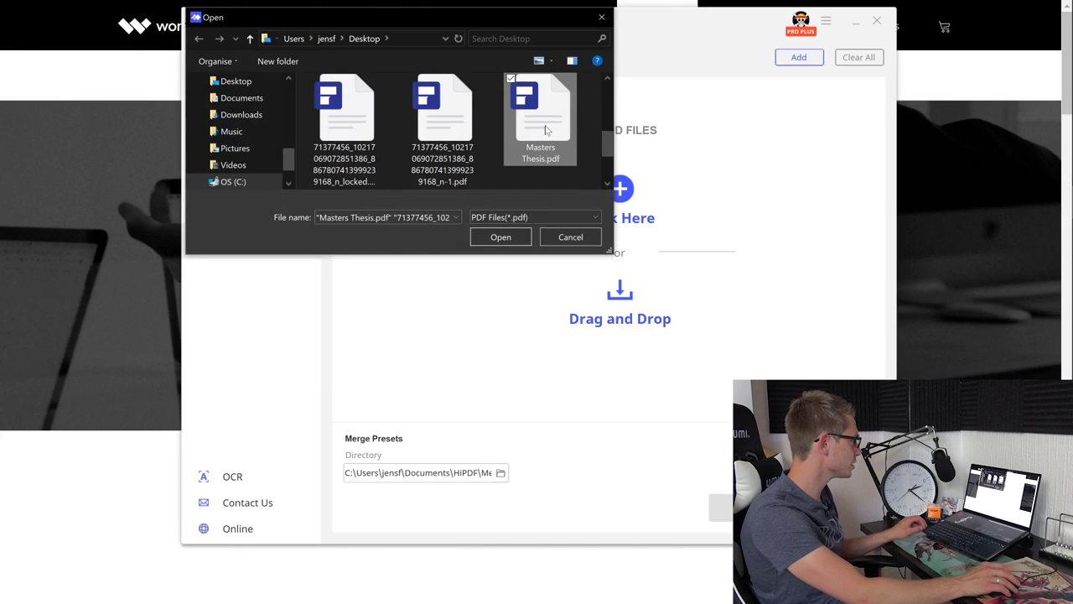
pyautogui.click(498, 235)
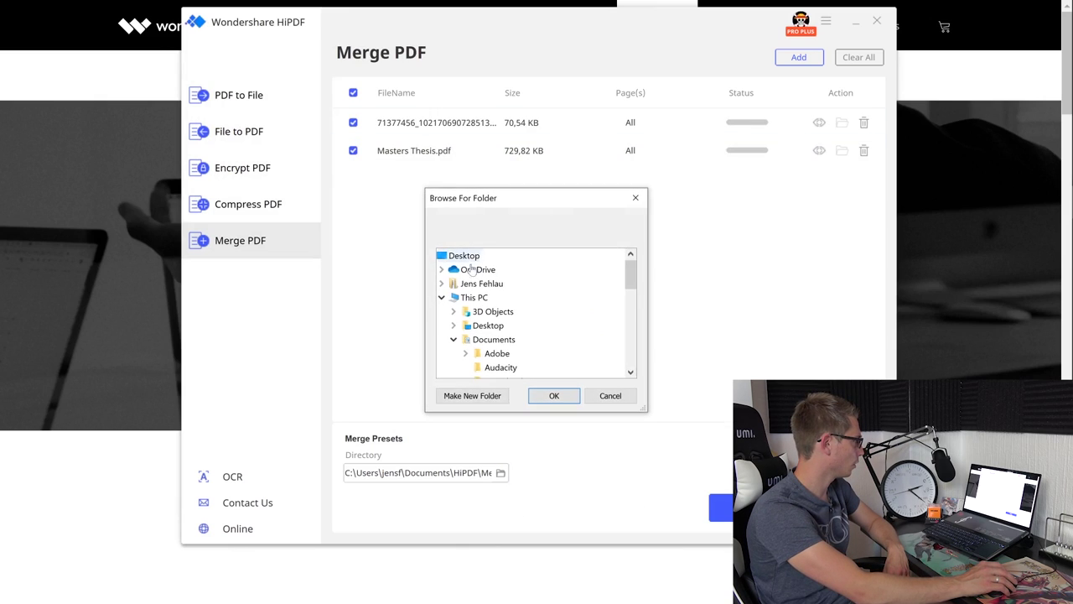
pyautogui.click(555, 396)
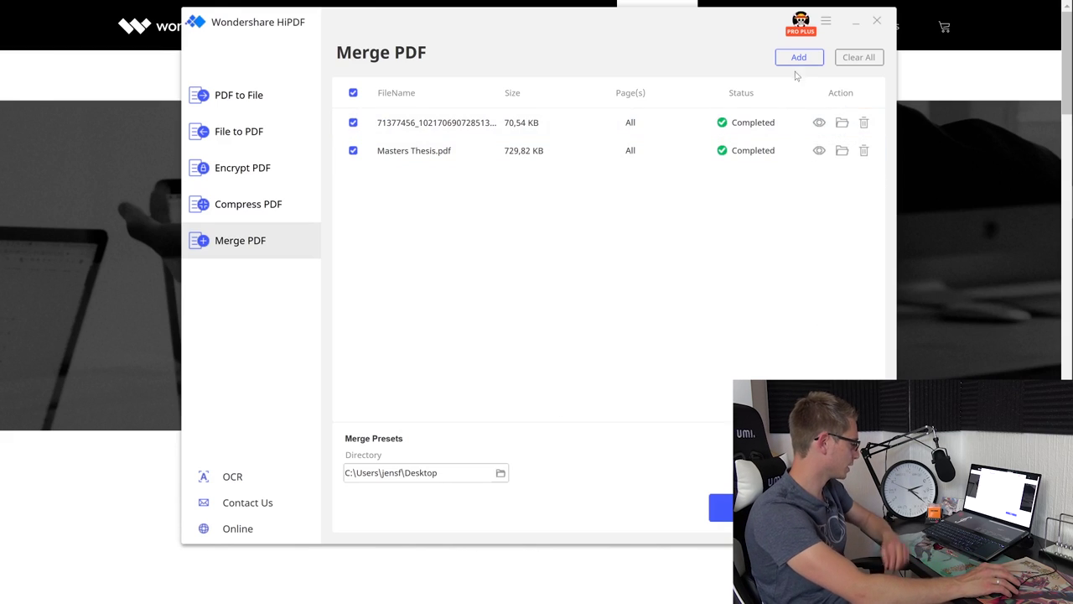
pyautogui.click(819, 123)
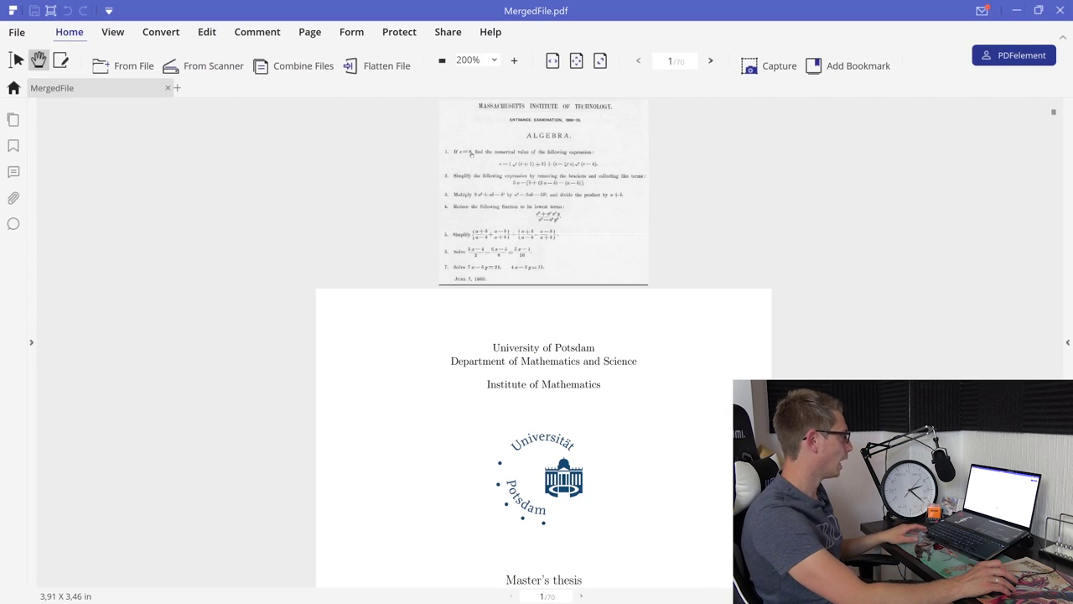
# Step: Check MergedFile.pdf shows the exam page before the thesis title page, then close PDFelement
pyautogui.scroll(2, 471, 154)
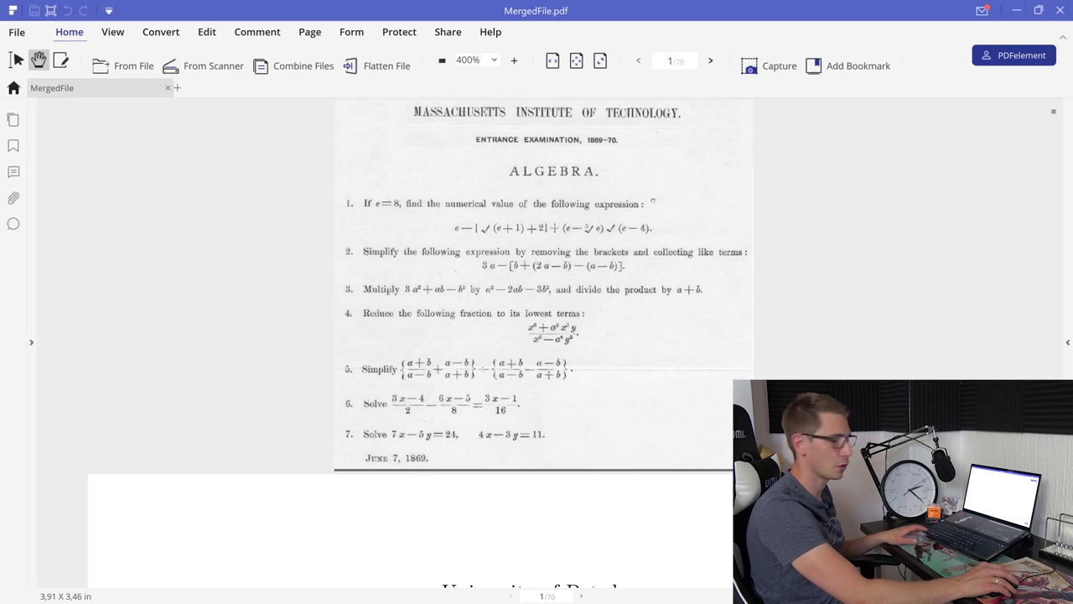
pyautogui.scroll(-3, 712, 200)
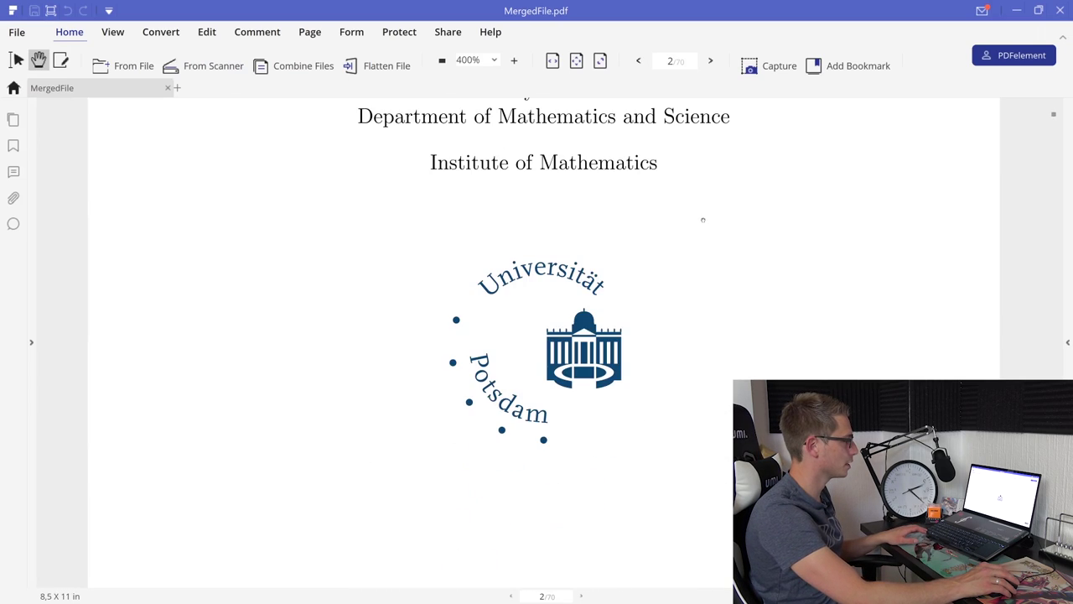
pyautogui.scroll(-3, 708, 220)
pyautogui.scroll(-3, 729, 244)
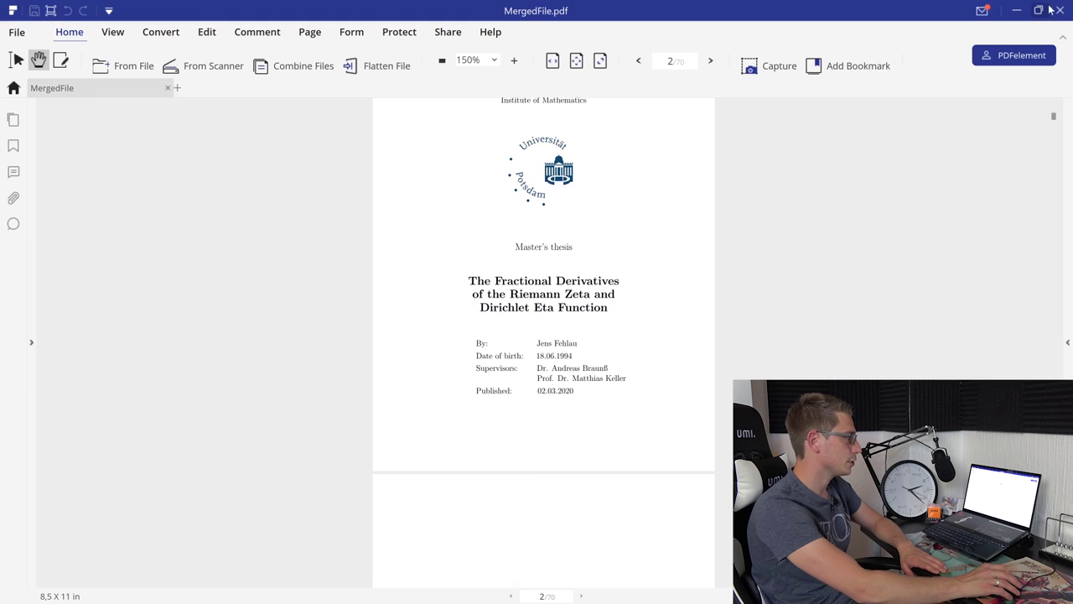
pyautogui.click(1058, 10)
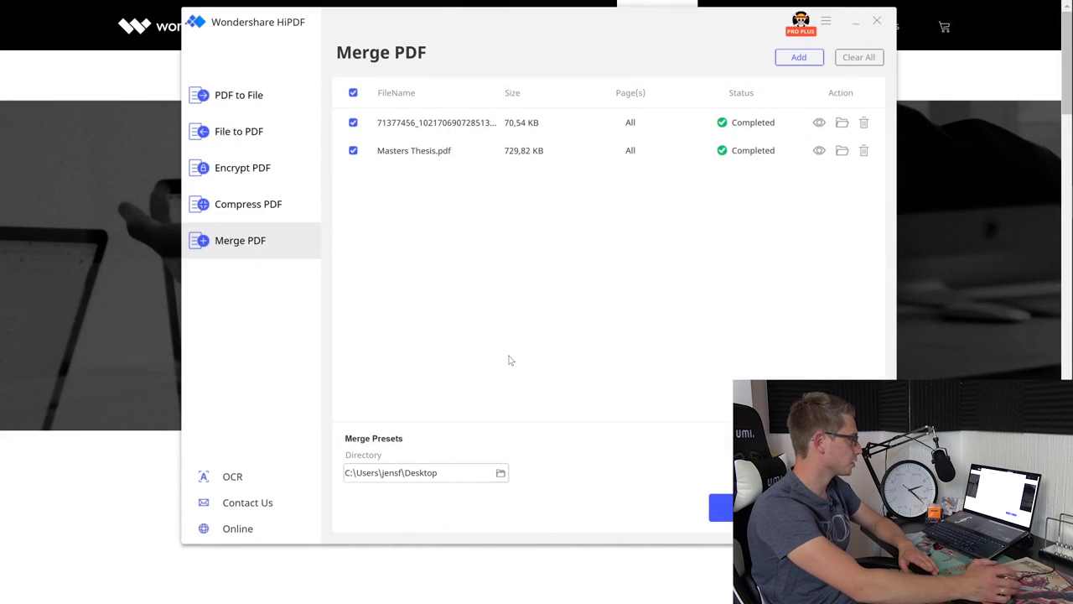